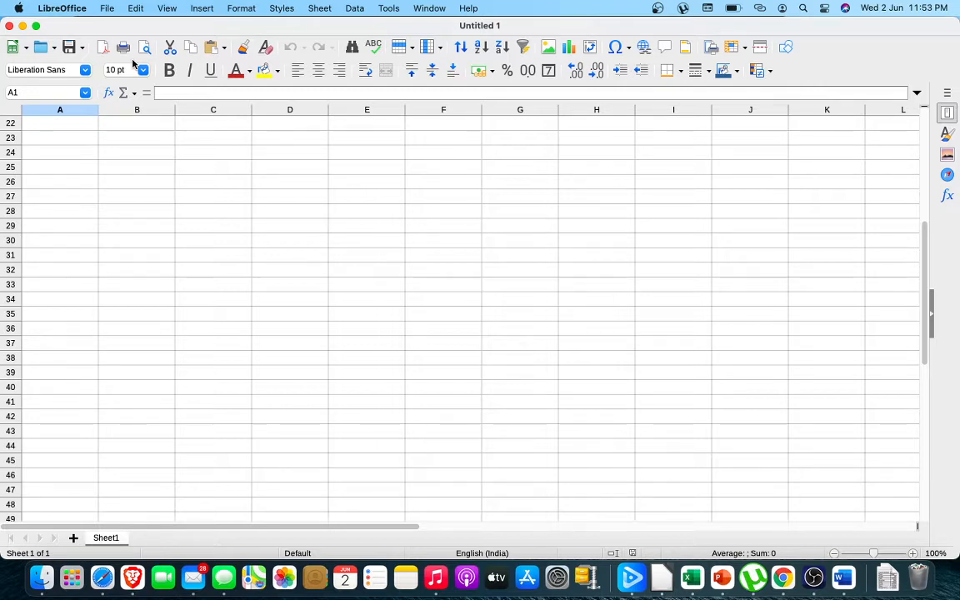
Enter the heading NAME in cell A22
{"action": "left_click", "coordinate": [50, 127]}
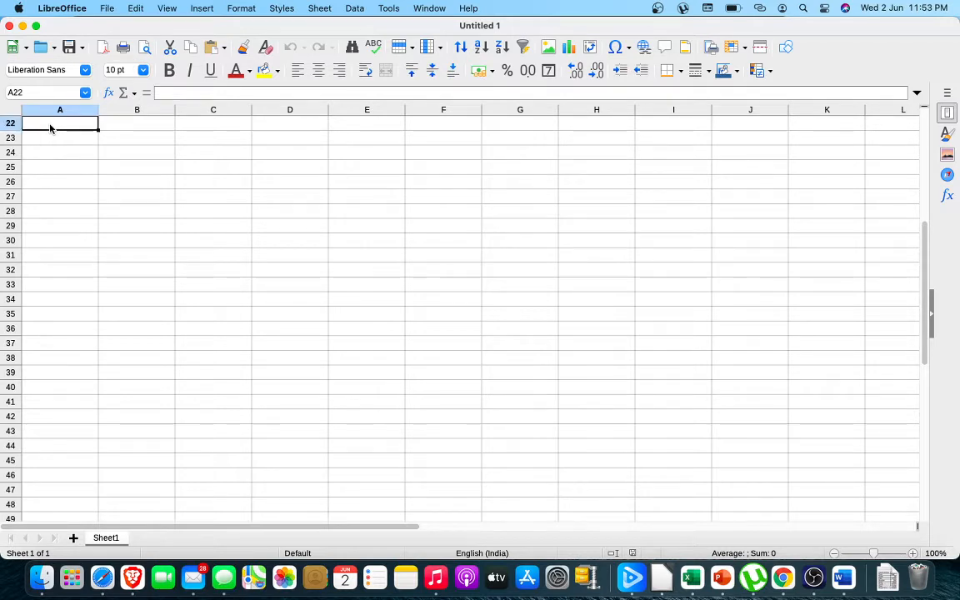
{"action": "type", "text": "N"}
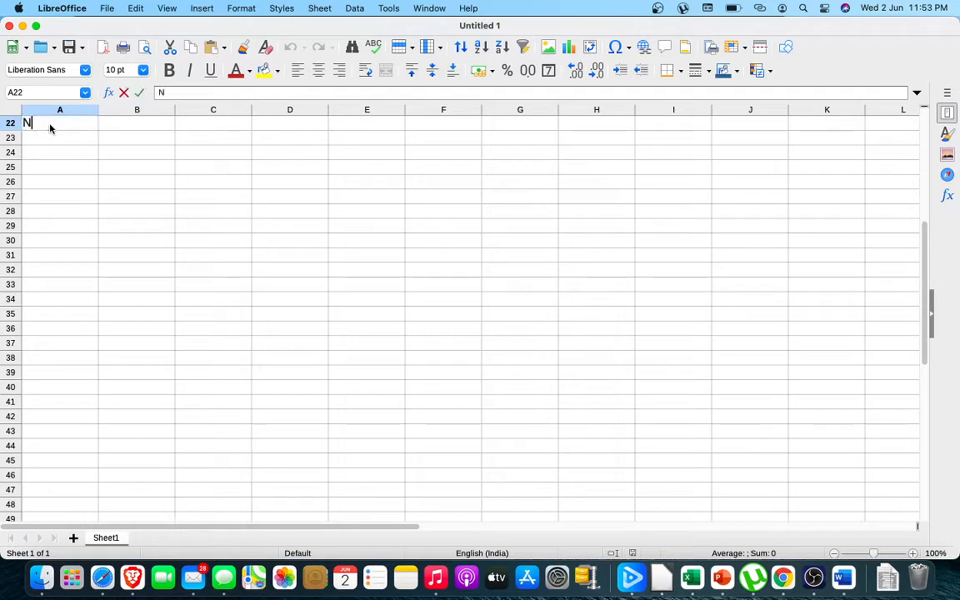
{"action": "type", "text": "AME"}
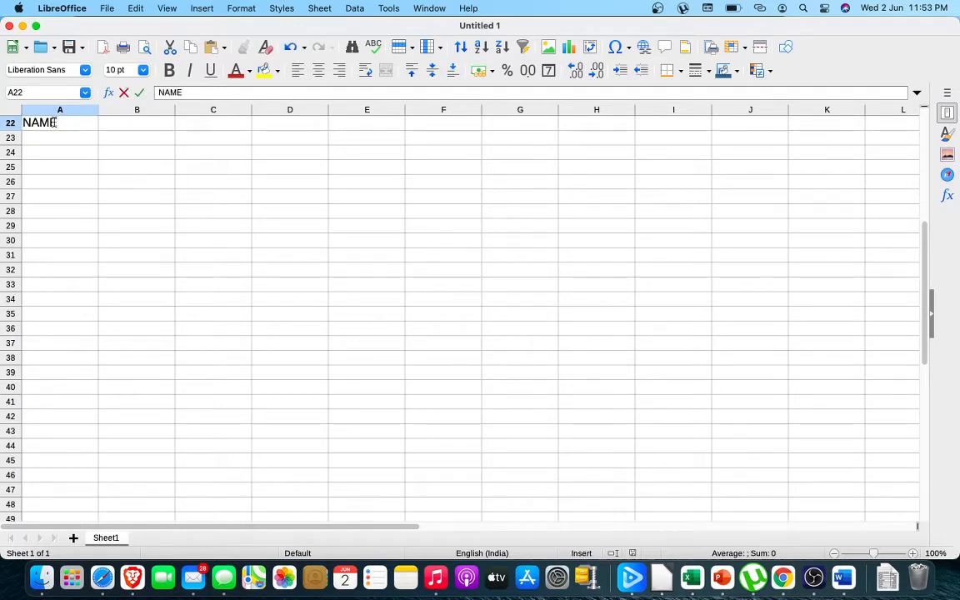
Format the NAME text in cell A22 in Apple Chancery at 26 pt
{"action": "left_click_drag", "start_coordinate": [72, 123], "coordinate": [10, 124]}
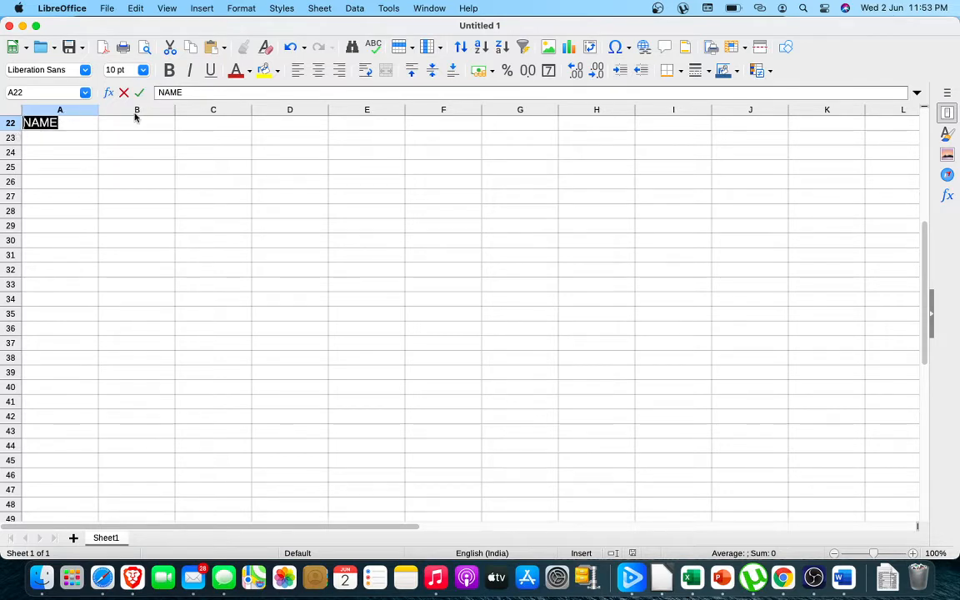
{"action": "left_click", "coordinate": [84, 70]}
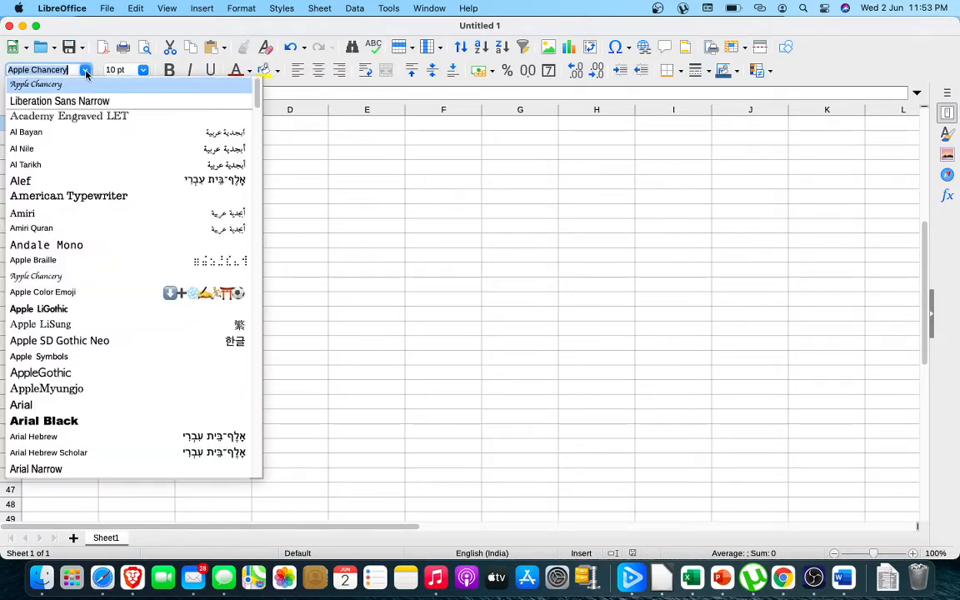
{"action": "left_click", "coordinate": [71, 279]}
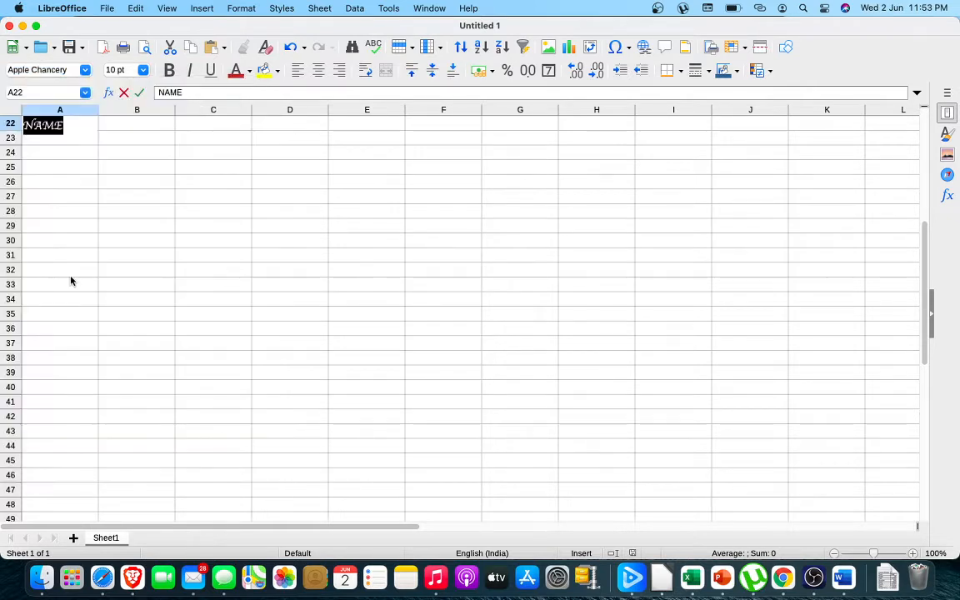
{"action": "left_click", "coordinate": [144, 72]}
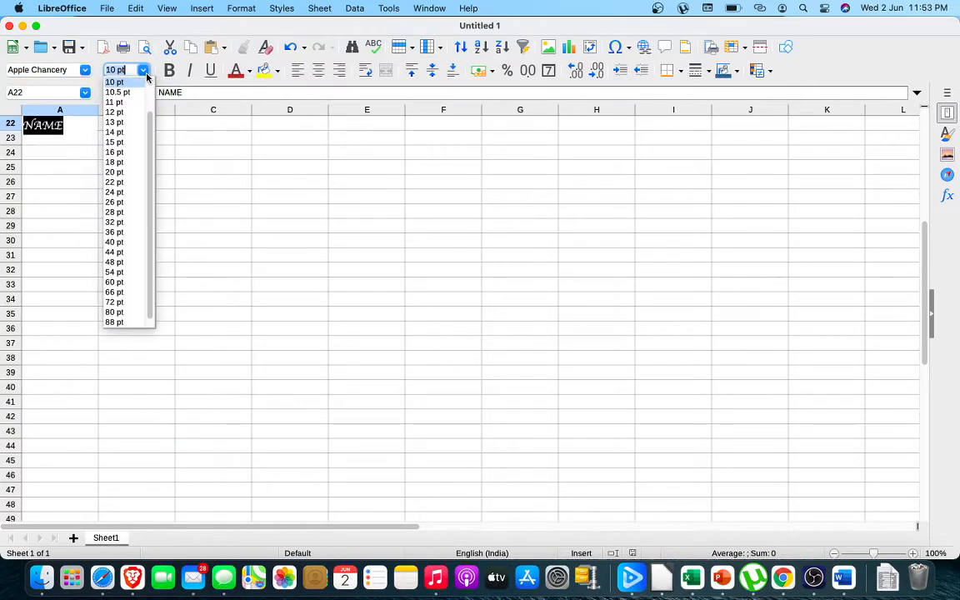
{"action": "left_click", "coordinate": [115, 202]}
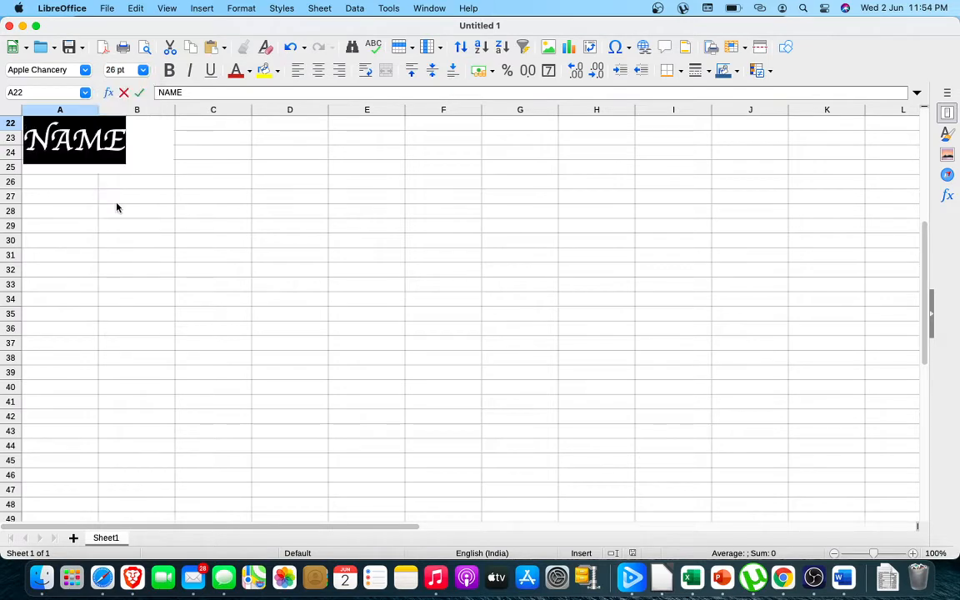
Make the selected NAME text bold, italic and underlined
{"action": "left_click", "coordinate": [170, 71]}
{"action": "left_click", "coordinate": [190, 71]}
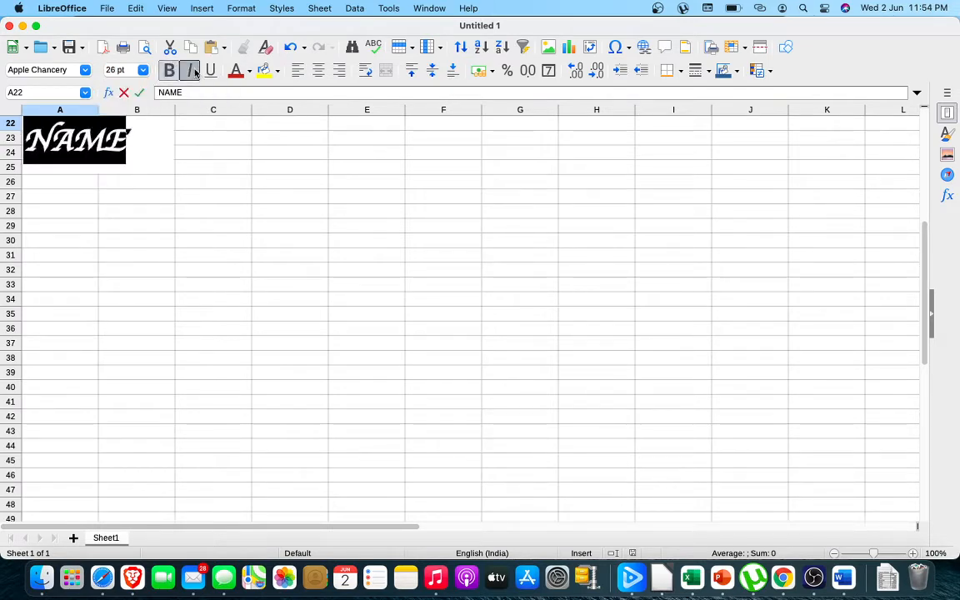
{"action": "left_click", "coordinate": [212, 71]}
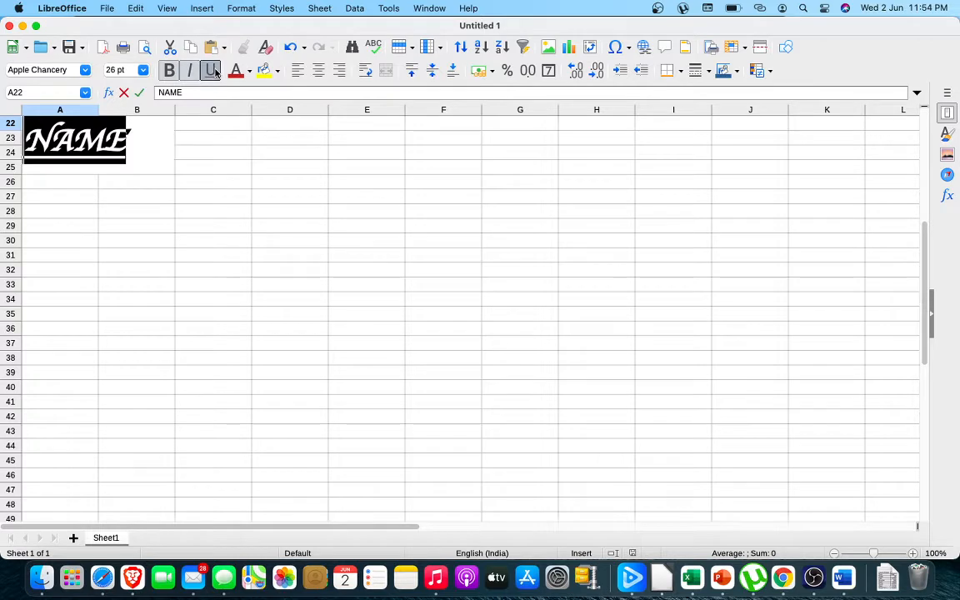
Colour the NAME text red and give its cell a light yellow background
{"action": "left_click", "coordinate": [249, 72]}
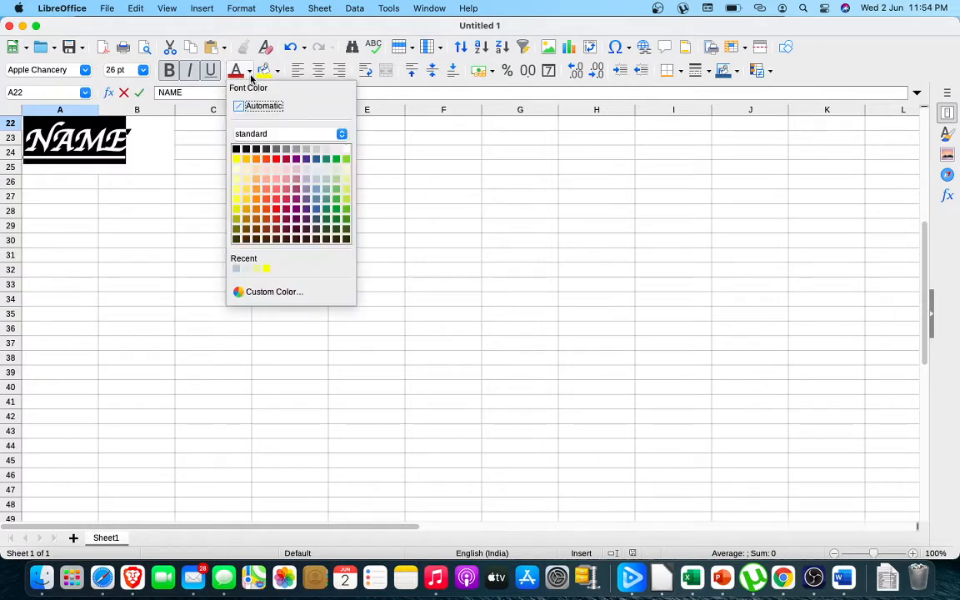
{"action": "left_click", "coordinate": [284, 209]}
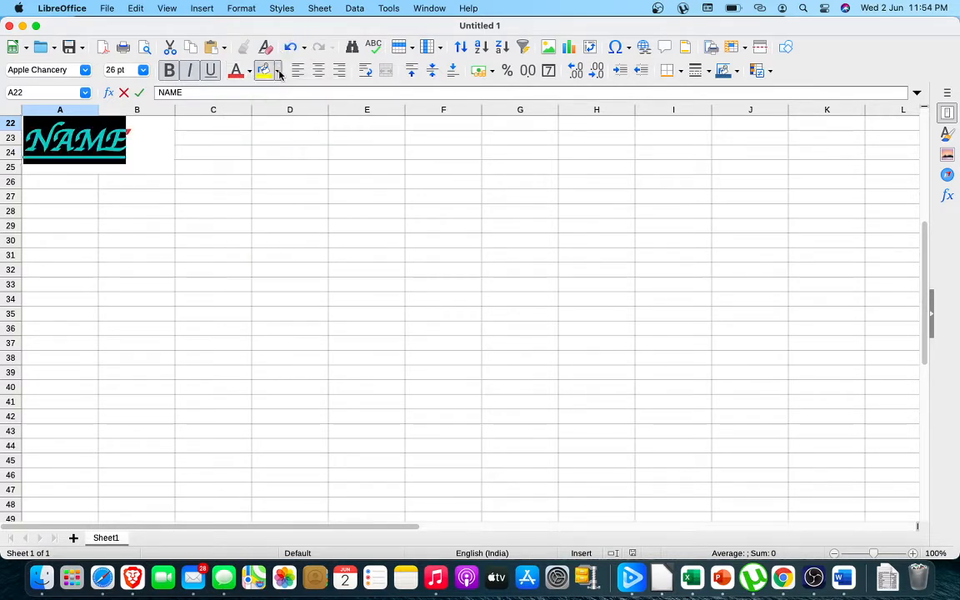
{"action": "left_click", "coordinate": [279, 73]}
{"action": "left_click", "coordinate": [264, 179]}
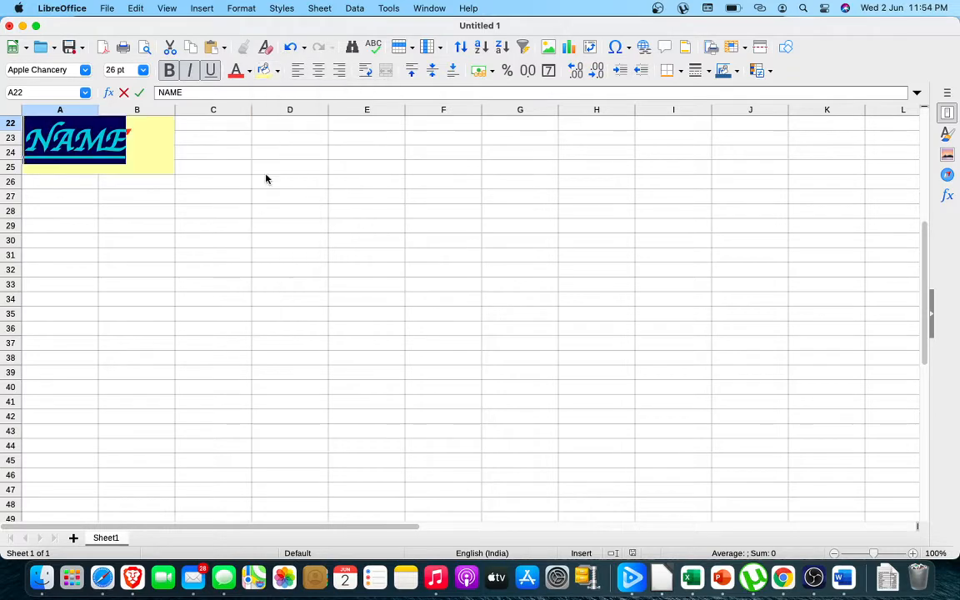
Try centring the NAME text horizontally in its cell and return it to left alignment
{"action": "left_click", "coordinate": [320, 74]}
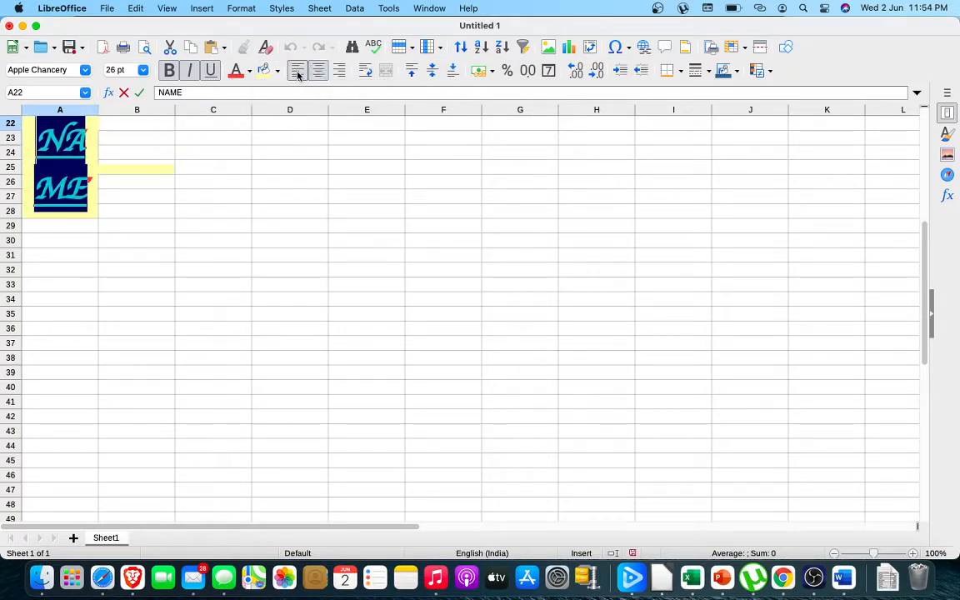
{"action": "left_click", "coordinate": [320, 73]}
{"action": "left_click", "coordinate": [298, 72]}
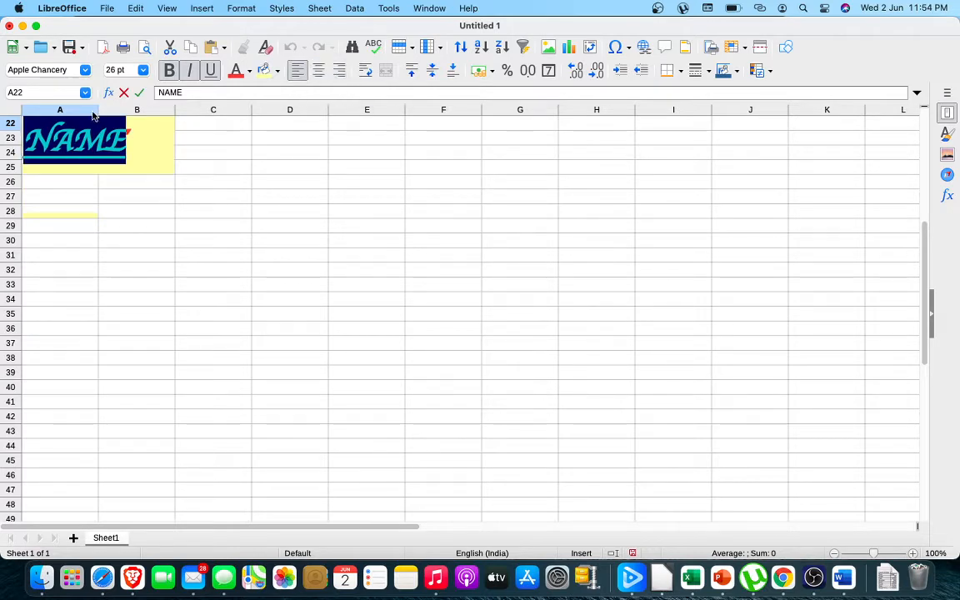
Widen column A so the whole NAME heading fits and make row 22 taller
{"action": "left_click", "coordinate": [90, 196]}
{"action": "left_click", "coordinate": [90, 131]}
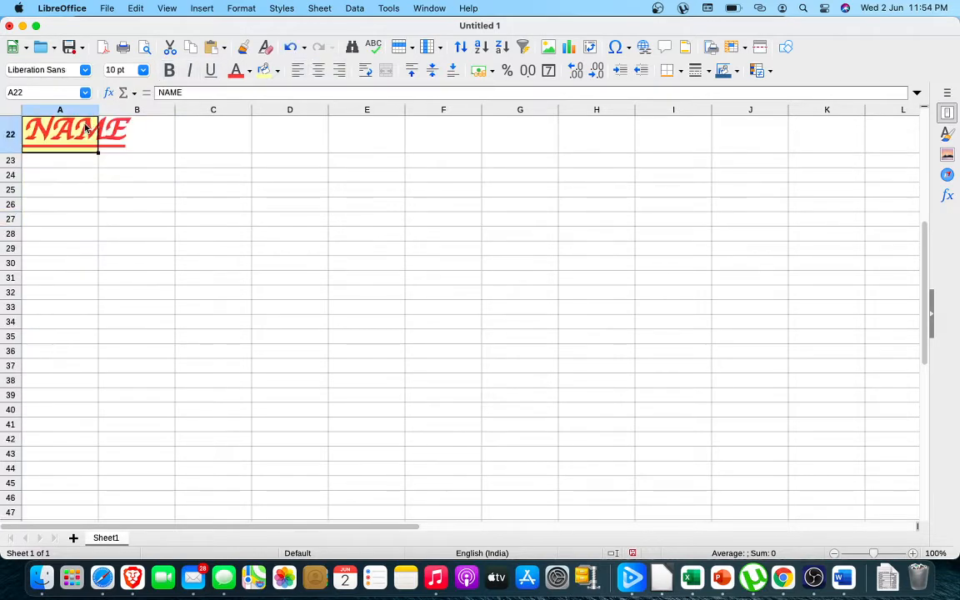
{"action": "left_click_drag", "start_coordinate": [97, 110], "coordinate": [163, 112]}
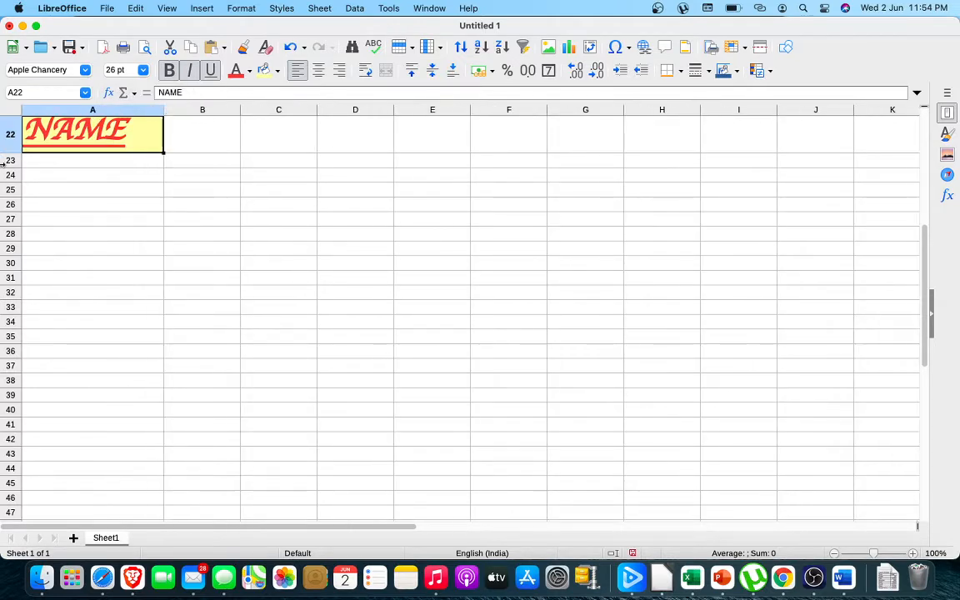
{"action": "left_click_drag", "start_coordinate": [8, 152], "coordinate": [10, 175]}
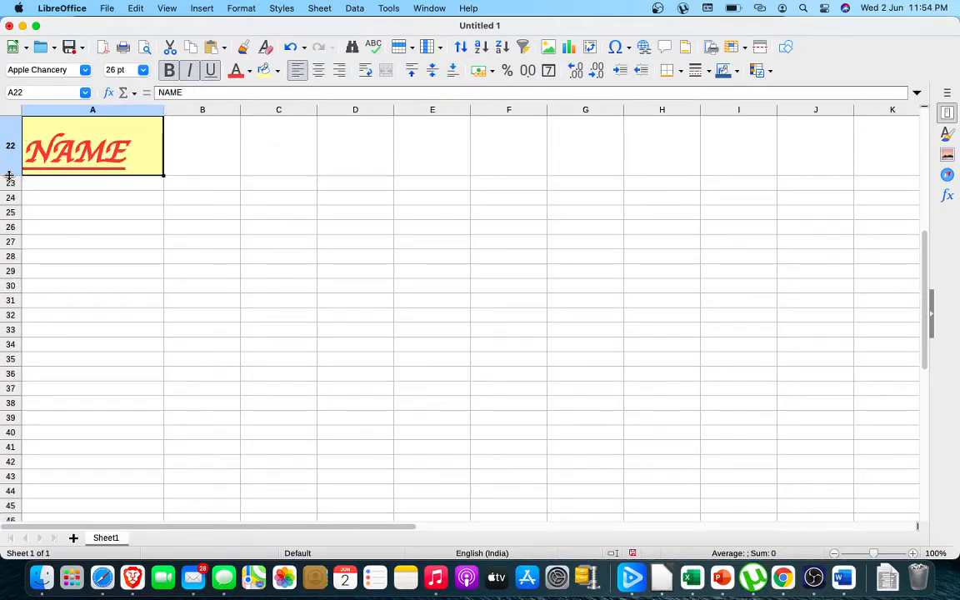
Centre the NAME heading both horizontally and vertically in cell A22
{"action": "left_click", "coordinate": [320, 71]}
{"action": "left_click", "coordinate": [432, 71]}
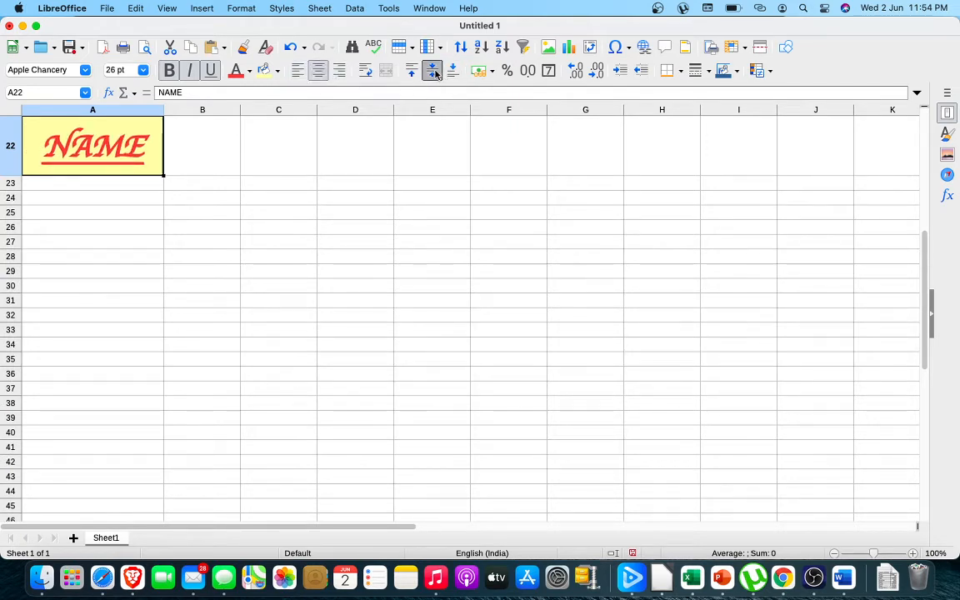
{"action": "left_click", "coordinate": [105, 270]}
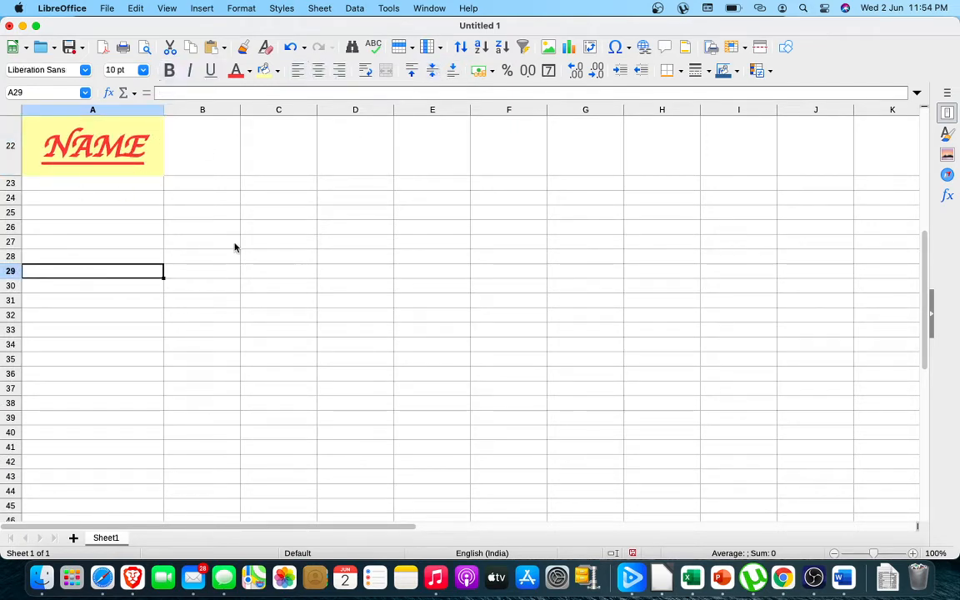
Widen column B and enter the heading "Roll no" in cell B22
{"action": "left_click_drag", "start_coordinate": [240, 109], "coordinate": [369, 109]}
{"action": "left_click", "coordinate": [238, 144]}
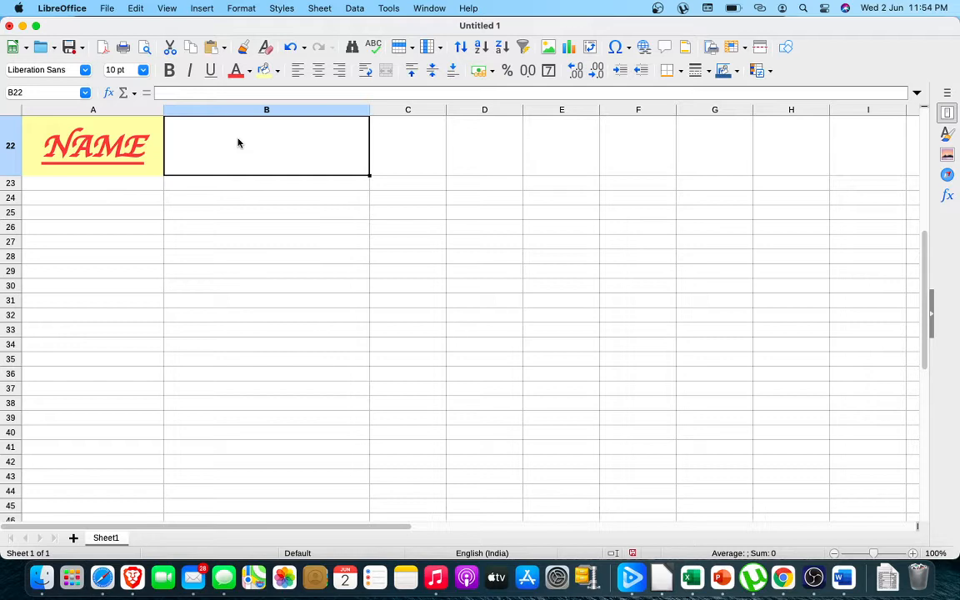
{"action": "type", "text": "R"}
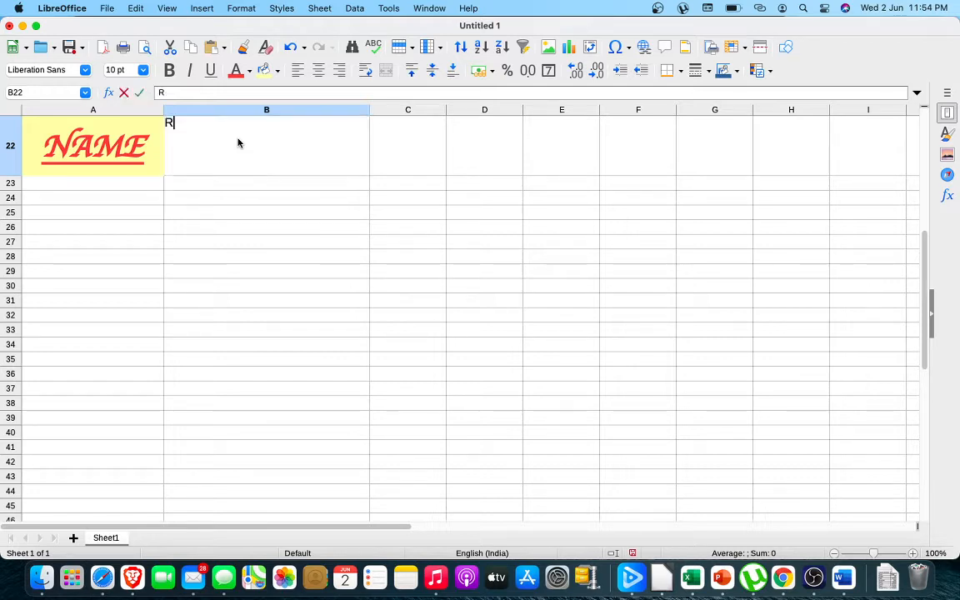
{"action": "type", "text": "oll no"}
{"action": "left_click", "coordinate": [254, 241]}
Enter a sample three-digit roll number in cell B24 under the Roll no heading
{"action": "left_click", "coordinate": [110, 153]}
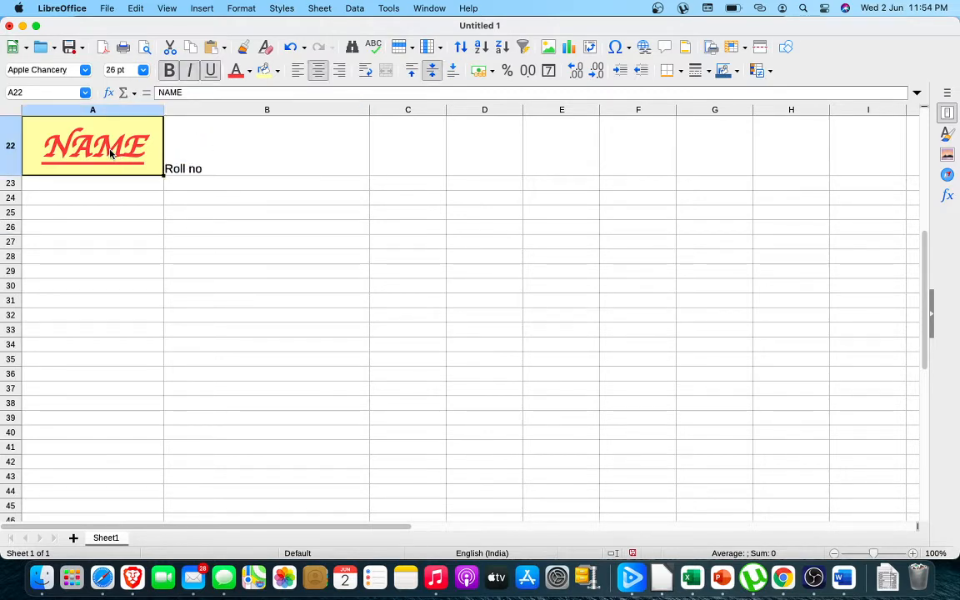
{"action": "left_click", "coordinate": [236, 175]}
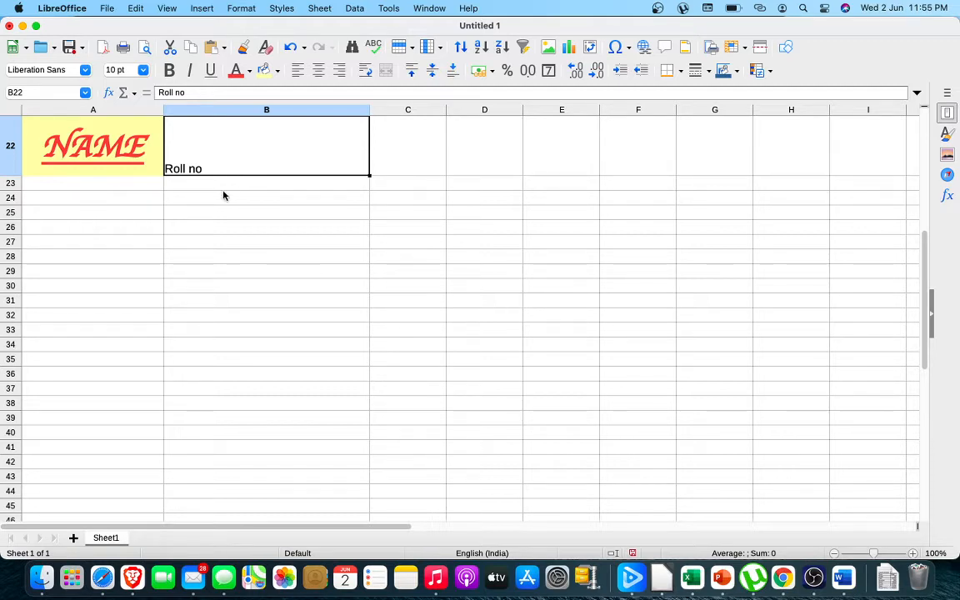
{"action": "left_click", "coordinate": [220, 210]}
{"action": "left_click", "coordinate": [218, 202]}
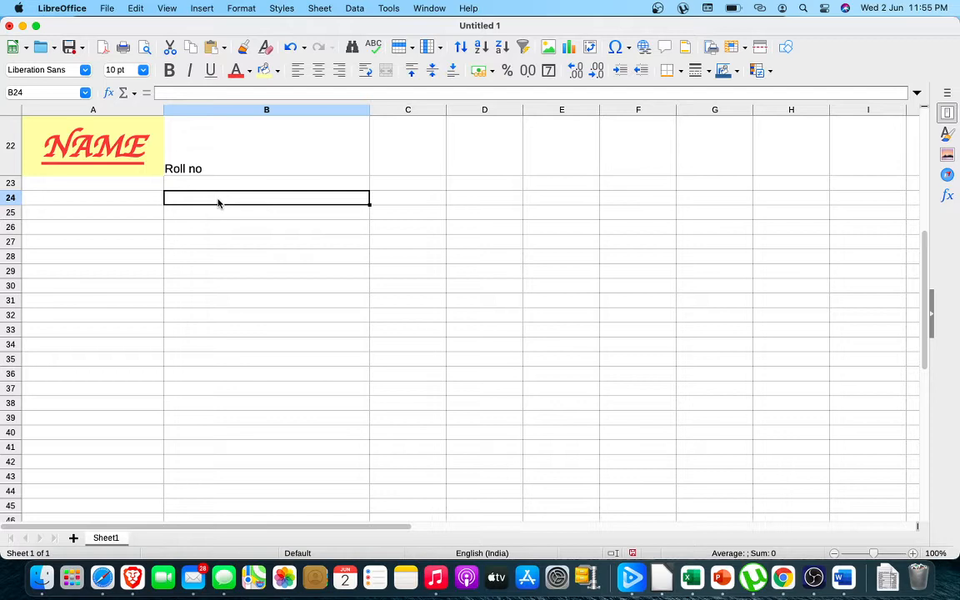
{"action": "type", "text": "234"}
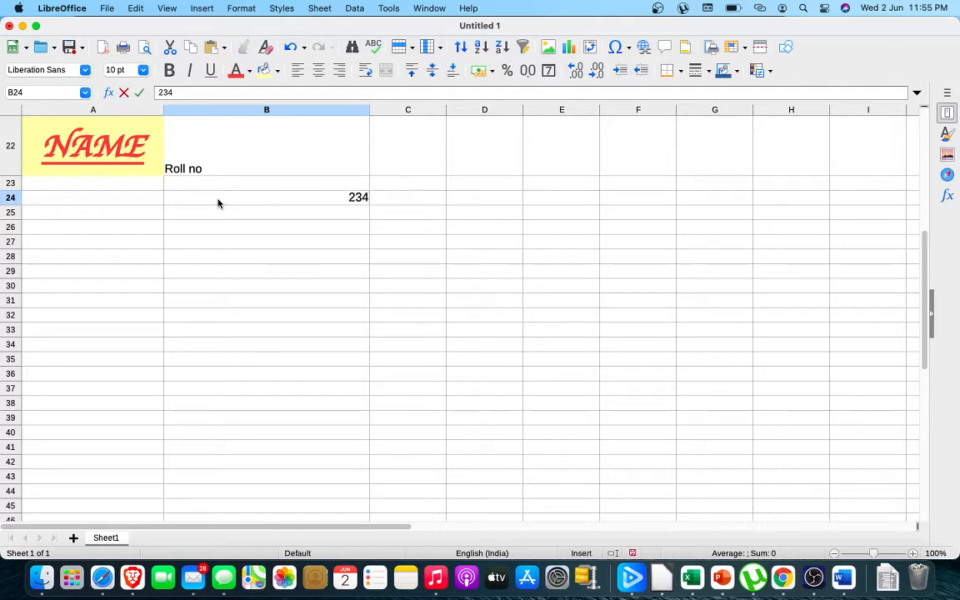
Enter the heading DOB in cell C22
{"action": "left_click", "coordinate": [400, 163]}
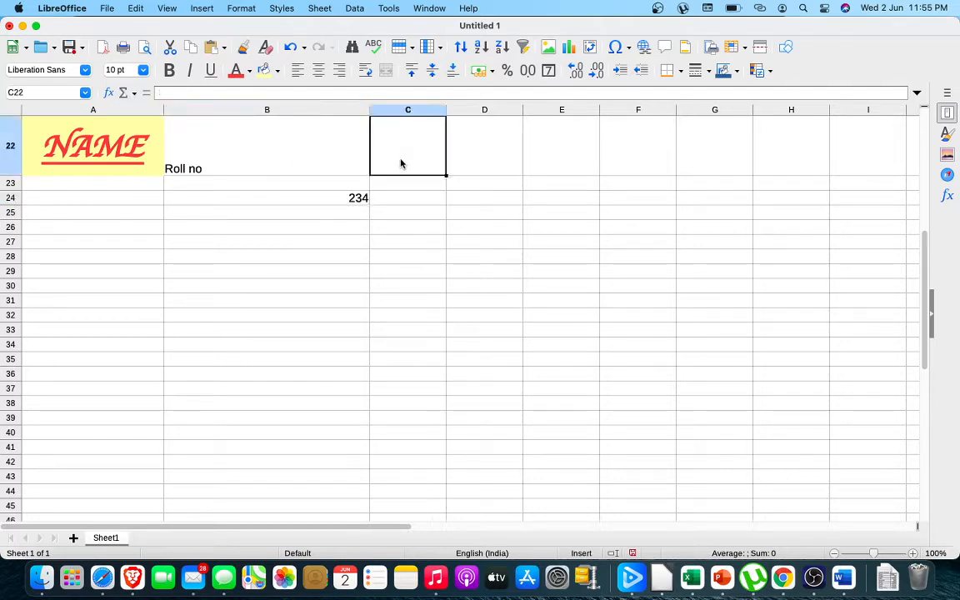
{"action": "type", "text": "D"}
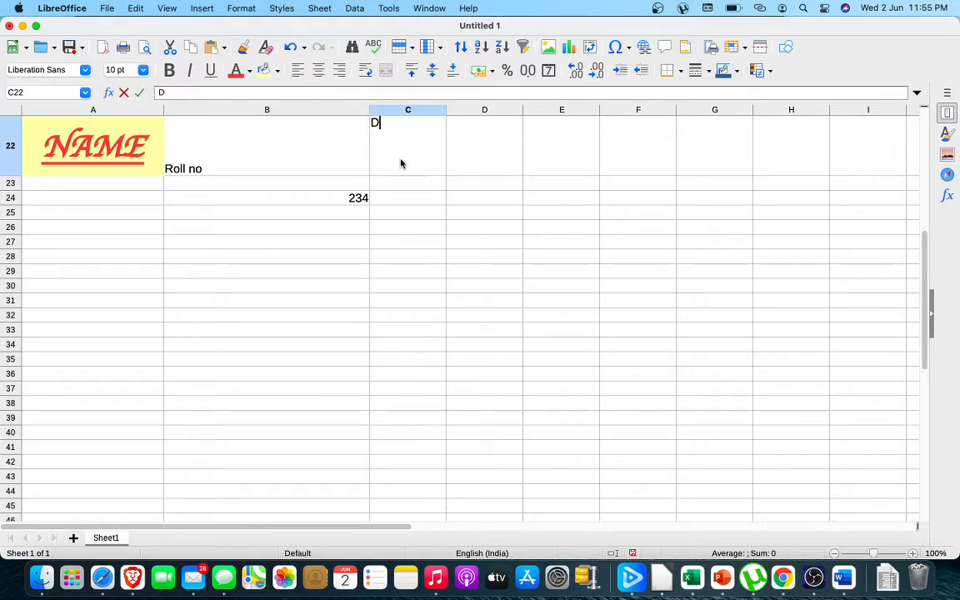
{"action": "type", "text": "OB"}
{"action": "key", "text": "Return"}
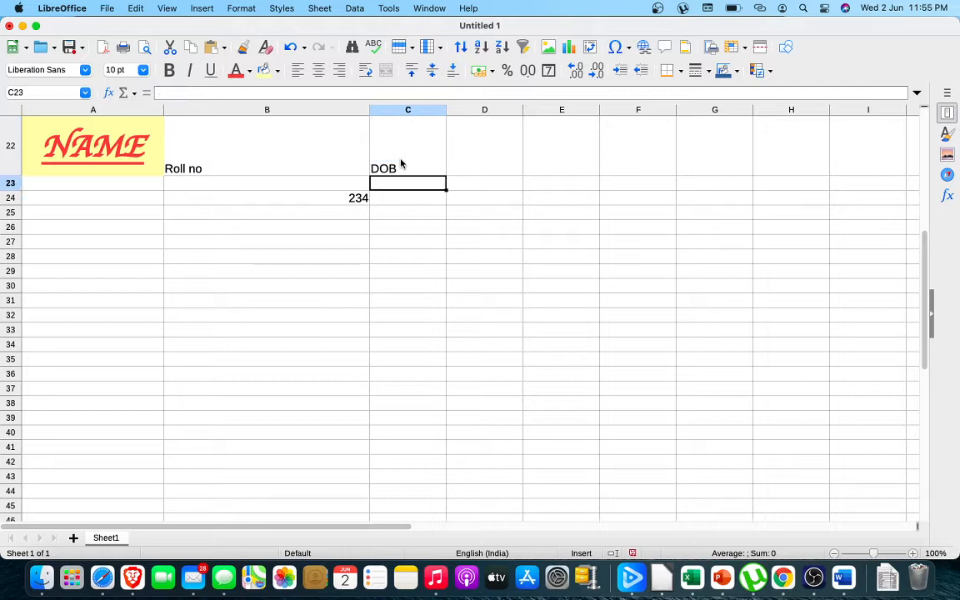
Enter the date of birth in cell C24 under the DOB heading, using slashes and a four-digit year
{"action": "key", "text": "Return"}
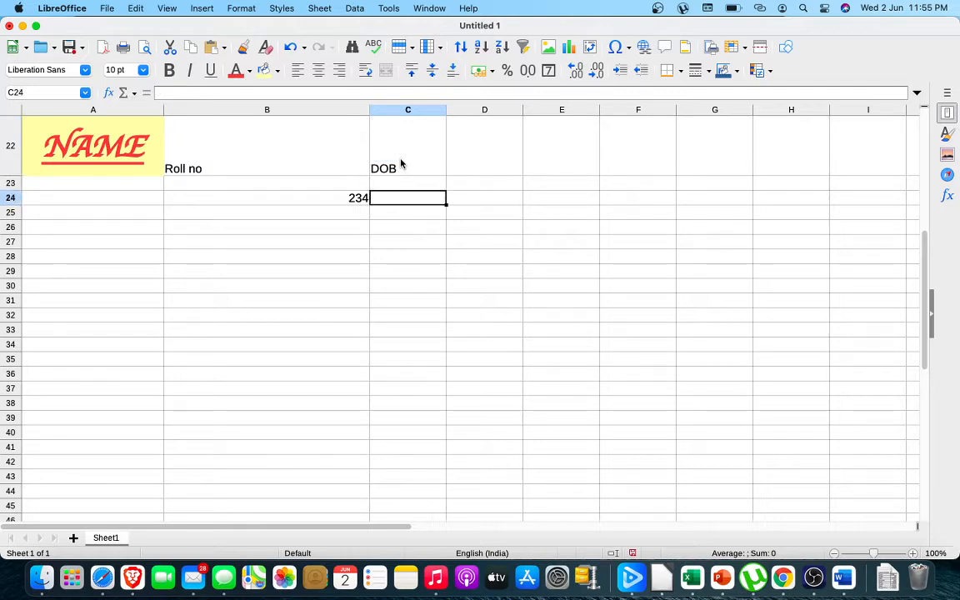
{"action": "type", "text": "5"}
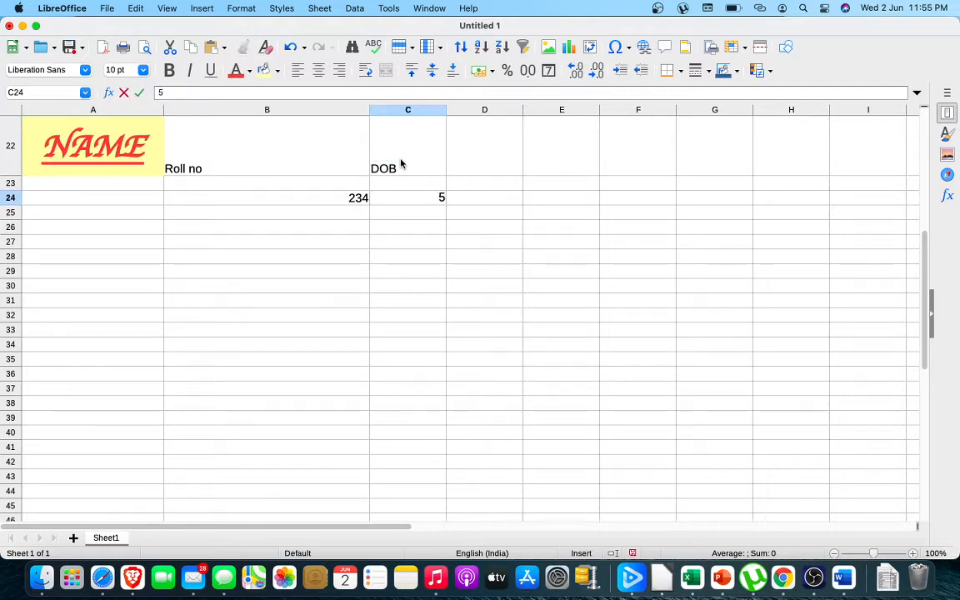
{"action": "type", "text": "/6/"}
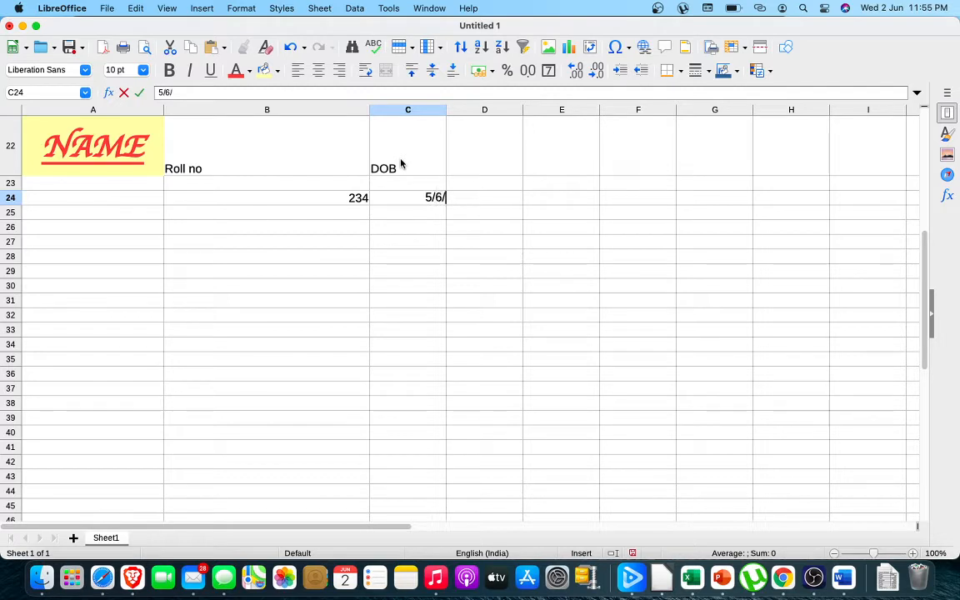
{"action": "type", "text": "2006"}
{"action": "left_click", "coordinate": [487, 207]}
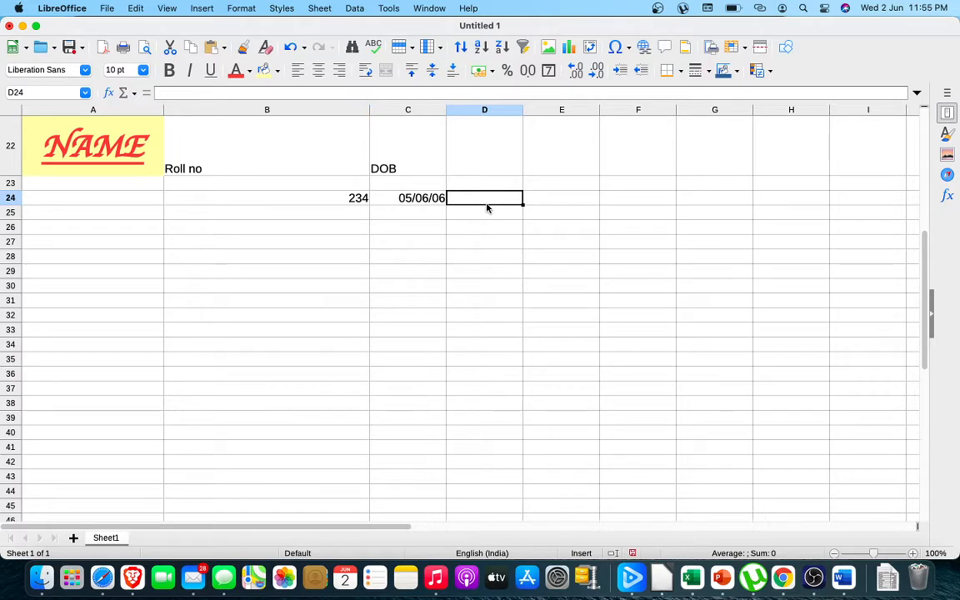
Select the date of birth in cell C24
{"action": "left_click", "coordinate": [419, 203]}
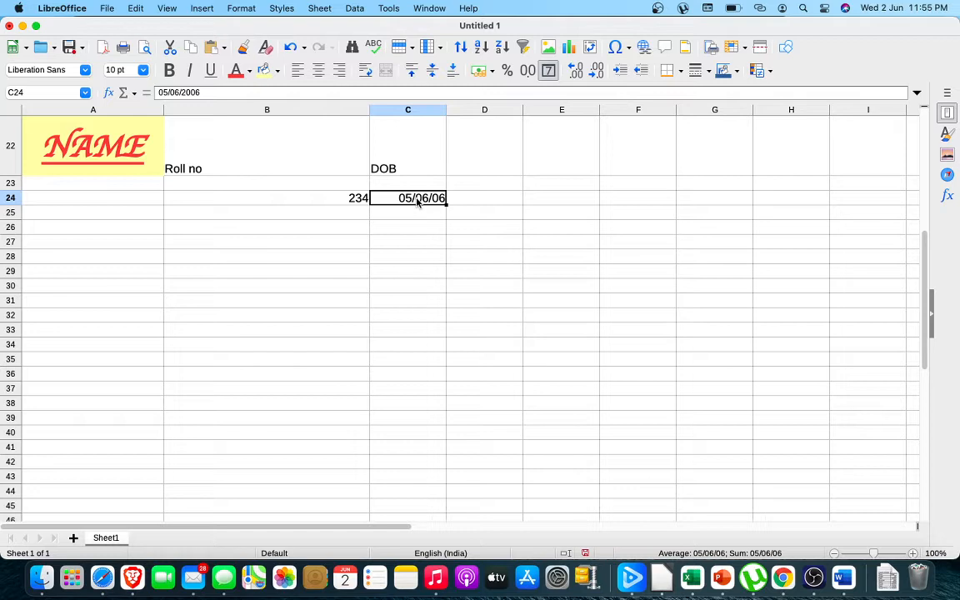
{"action": "left_click", "coordinate": [491, 73]}
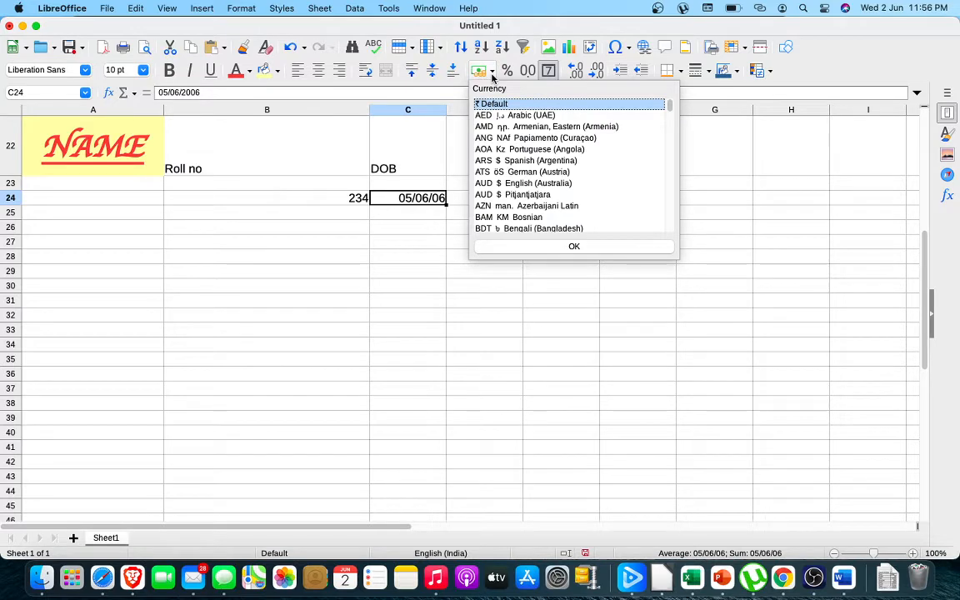
{"action": "left_click", "coordinate": [492, 73]}
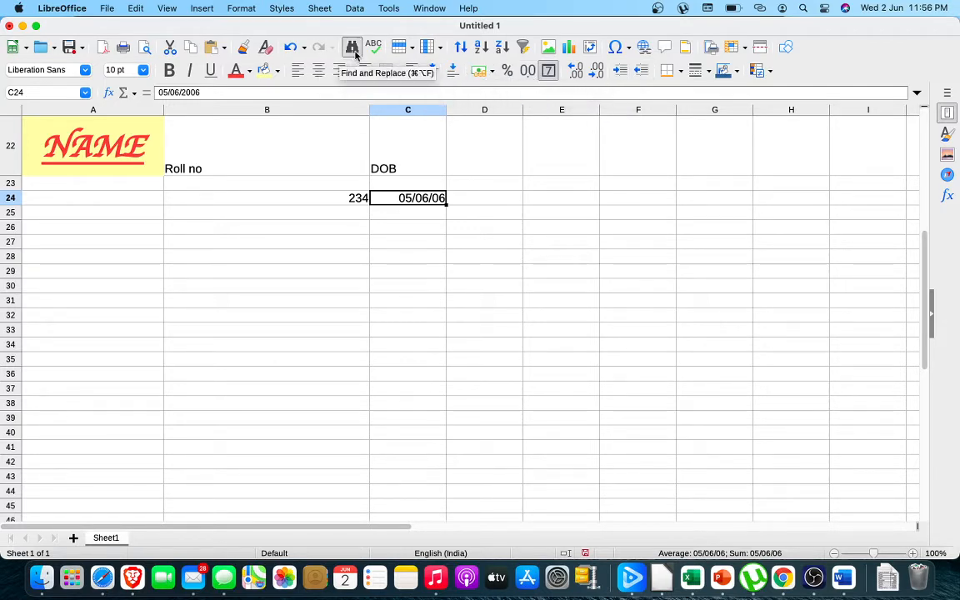
{"action": "left_click", "coordinate": [356, 9]}
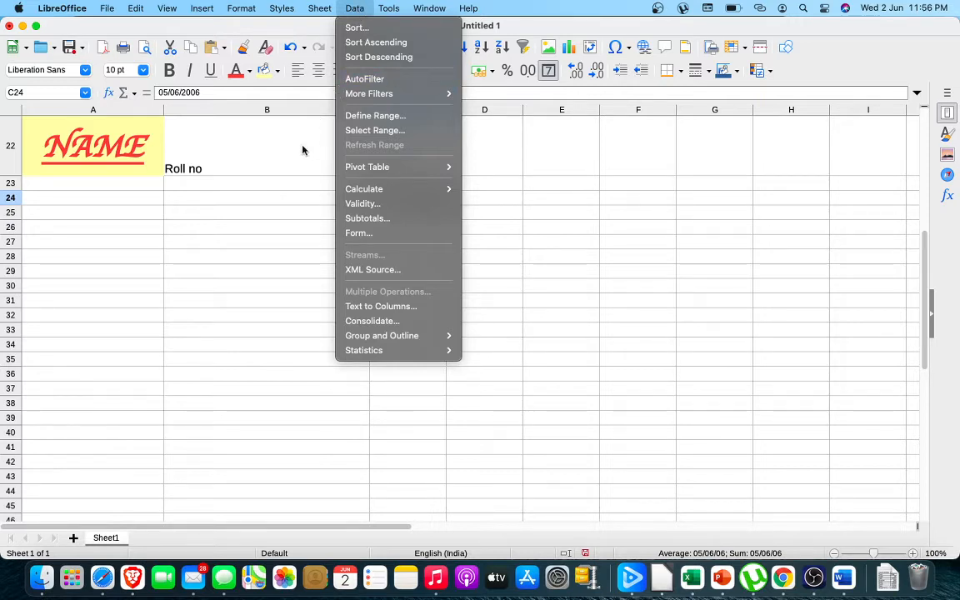
{"action": "left_click", "coordinate": [280, 197]}
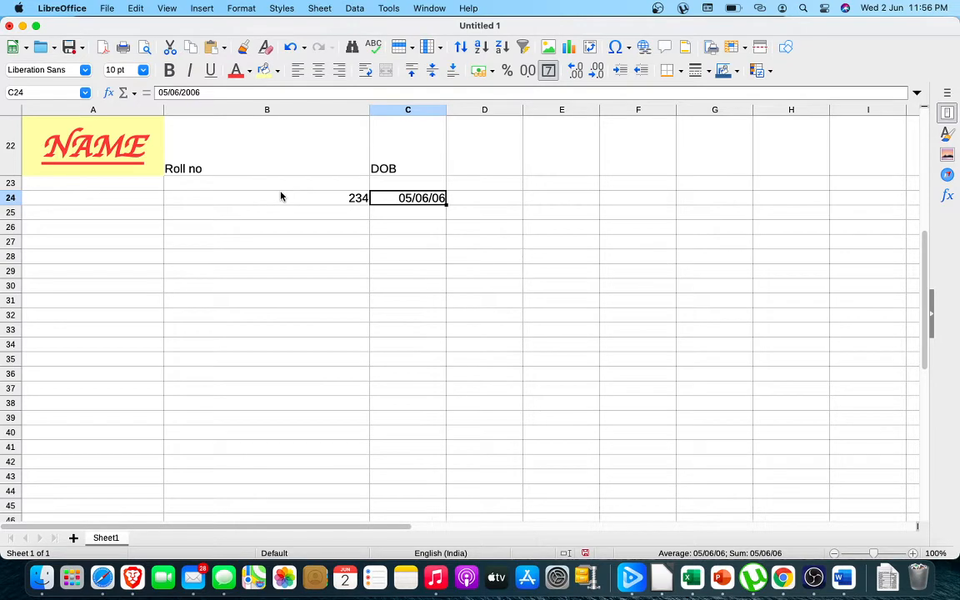
Apply the "Friday 31 December 1999" date format to cell C24 and widen column C to fit the full date
{"action": "key", "text": "super+1"}
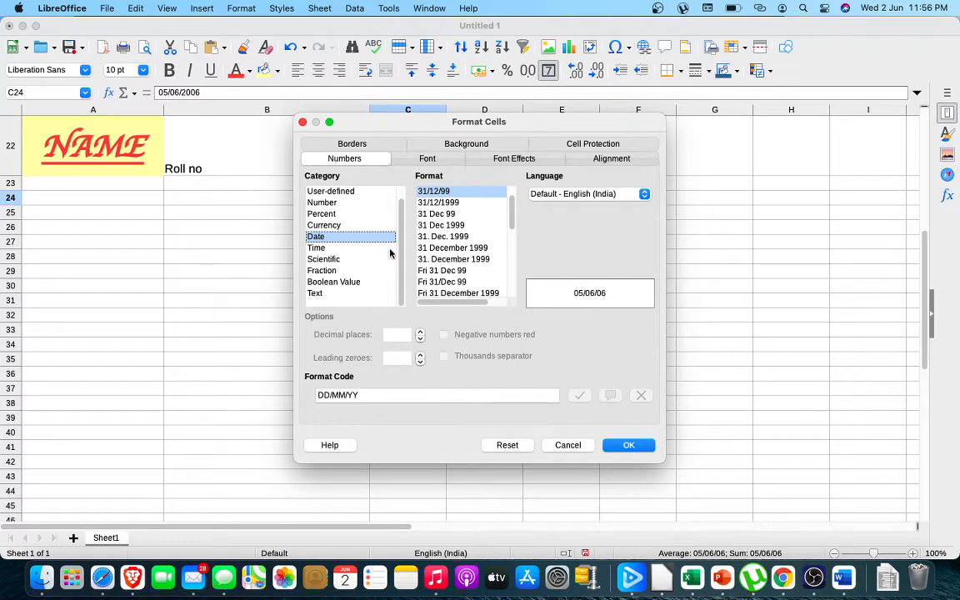
{"action": "scroll", "coordinate": [398, 240], "scroll_direction": "up", "scroll_amount": 1}
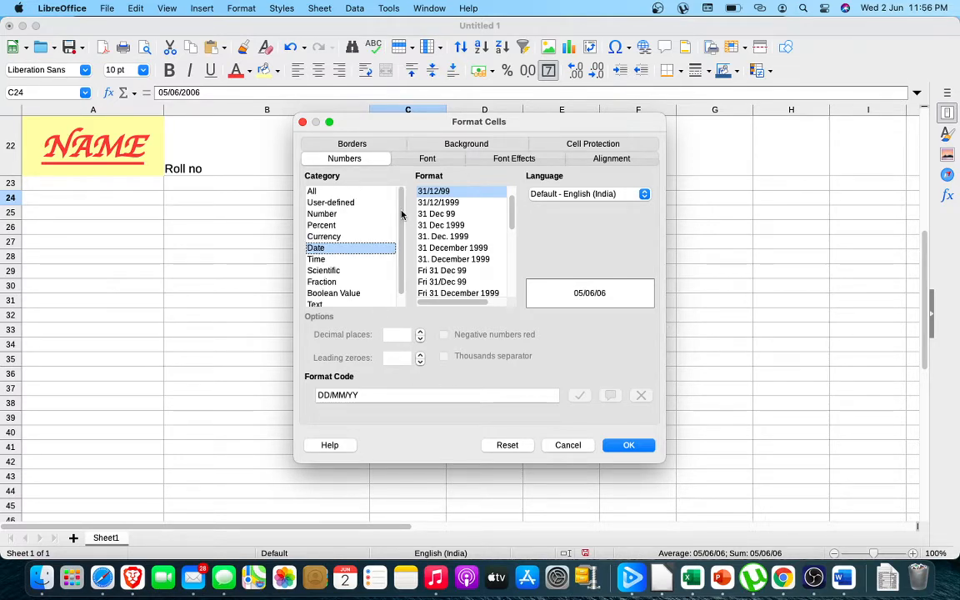
{"action": "mouse_move", "coordinate": [401, 214]}
{"action": "left_mouse_down"}
{"action": "mouse_move", "coordinate": [400, 268]}
{"action": "mouse_move", "coordinate": [400, 208]}
{"action": "left_mouse_up"}
{"action": "left_click_drag", "start_coordinate": [363, 118], "coordinate": [250, 68]}
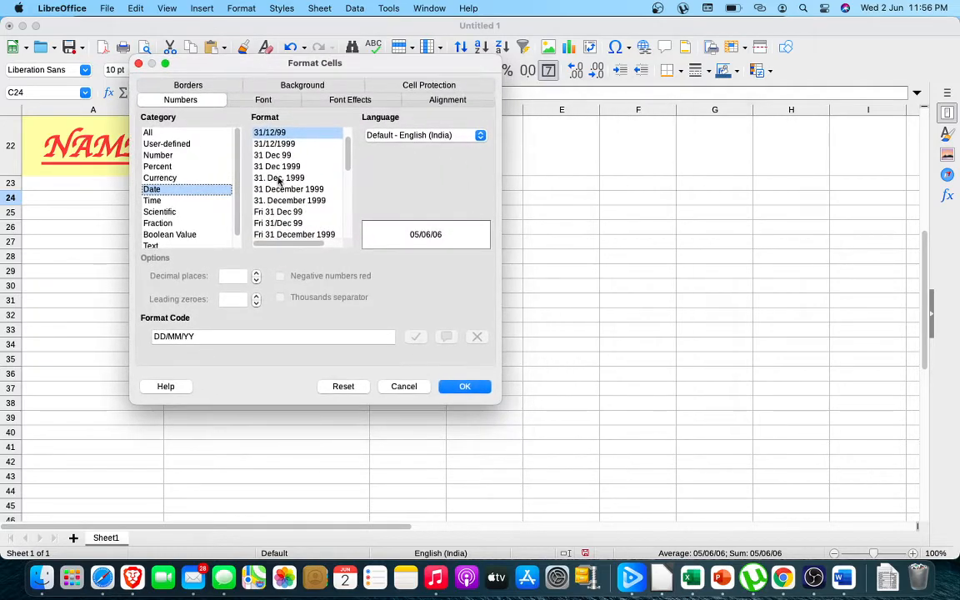
{"action": "scroll", "coordinate": [315, 148], "scroll_direction": "down", "scroll_amount": 4}
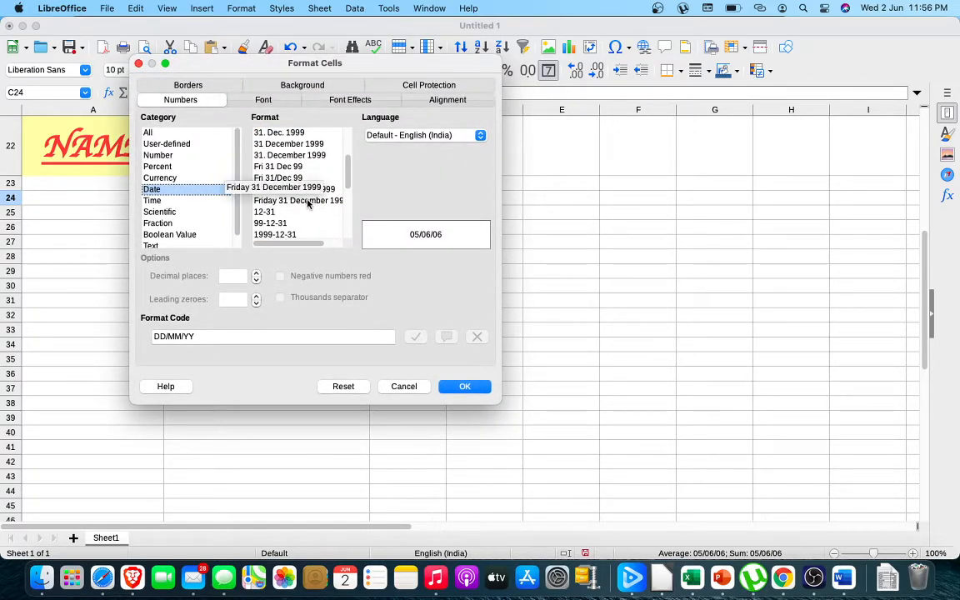
{"action": "left_click", "coordinate": [307, 201]}
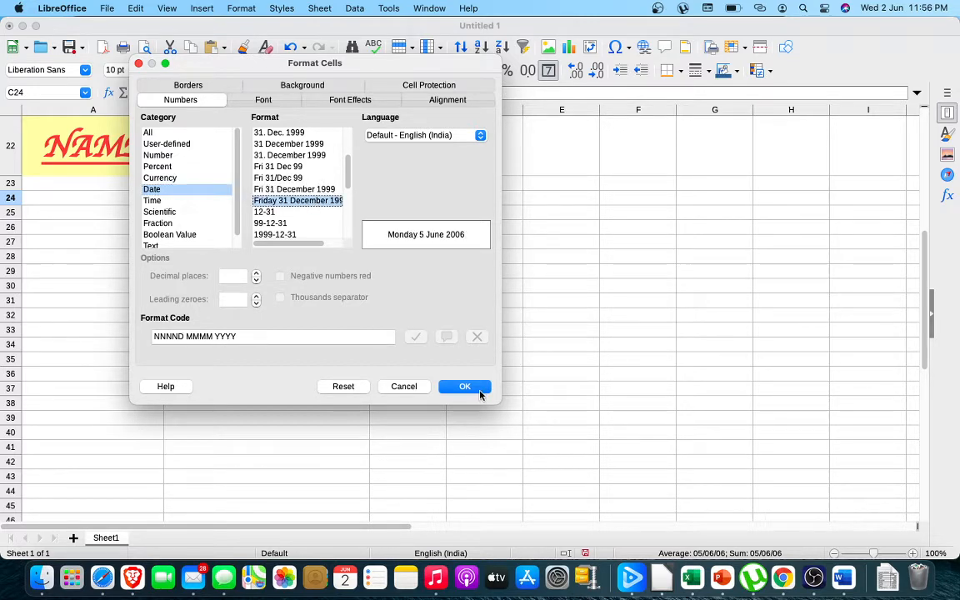
{"action": "left_click", "coordinate": [465, 386]}
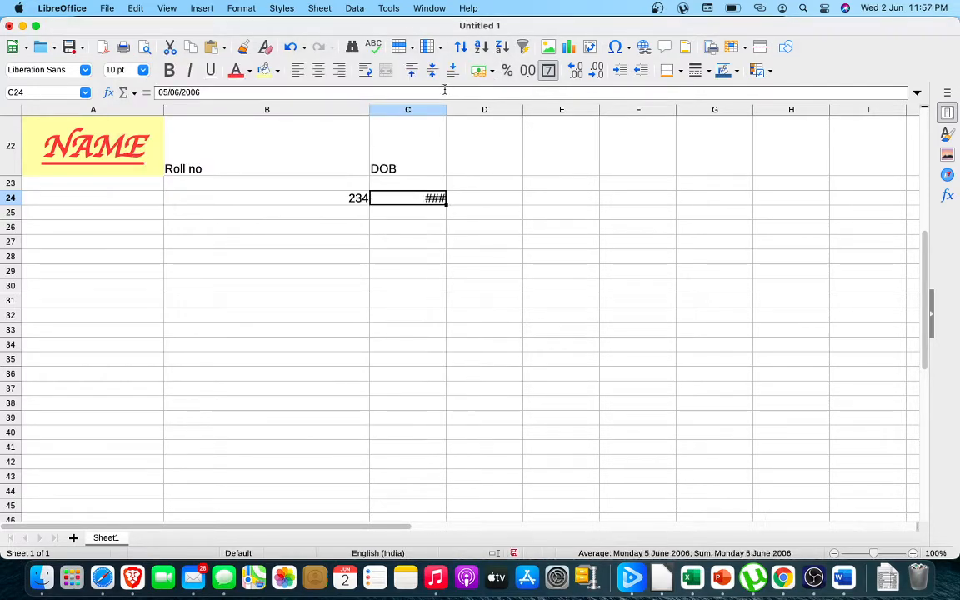
{"action": "left_click_drag", "start_coordinate": [447, 110], "coordinate": [546, 110]}
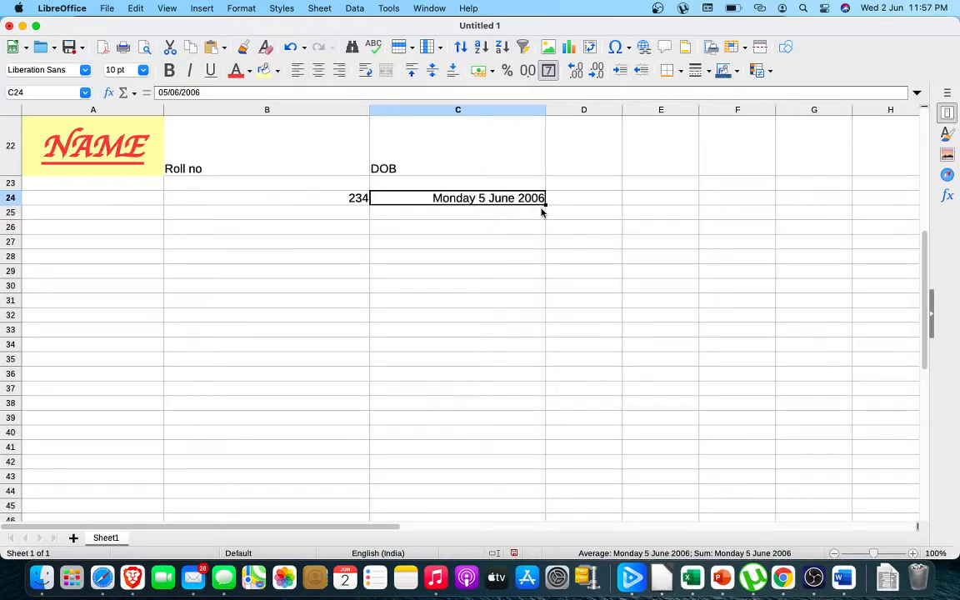
Change the date format of cell C24 to the month-name-only option "December" (MMMM)
{"action": "key", "text": "super+1"}
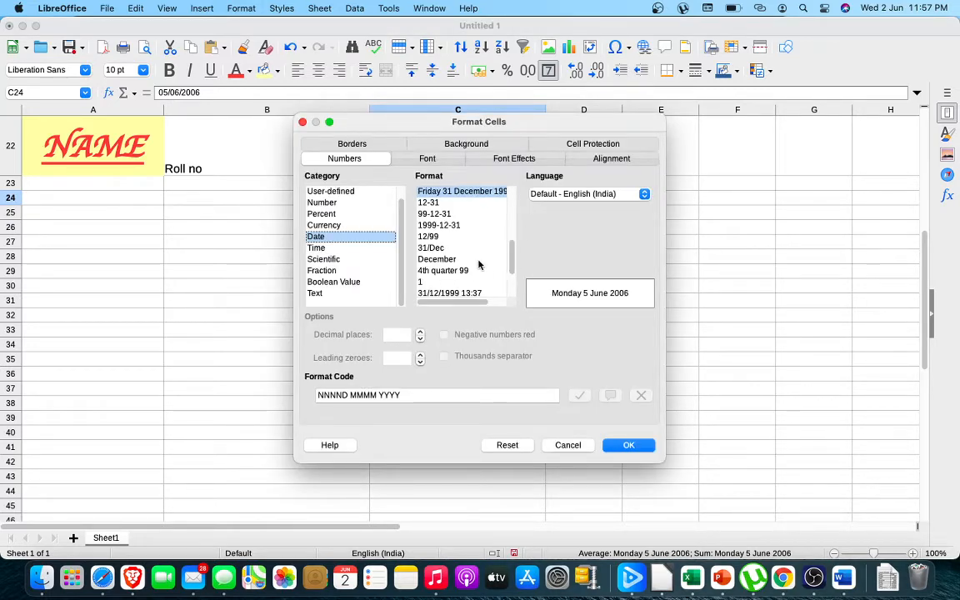
{"action": "left_click", "coordinate": [447, 260]}
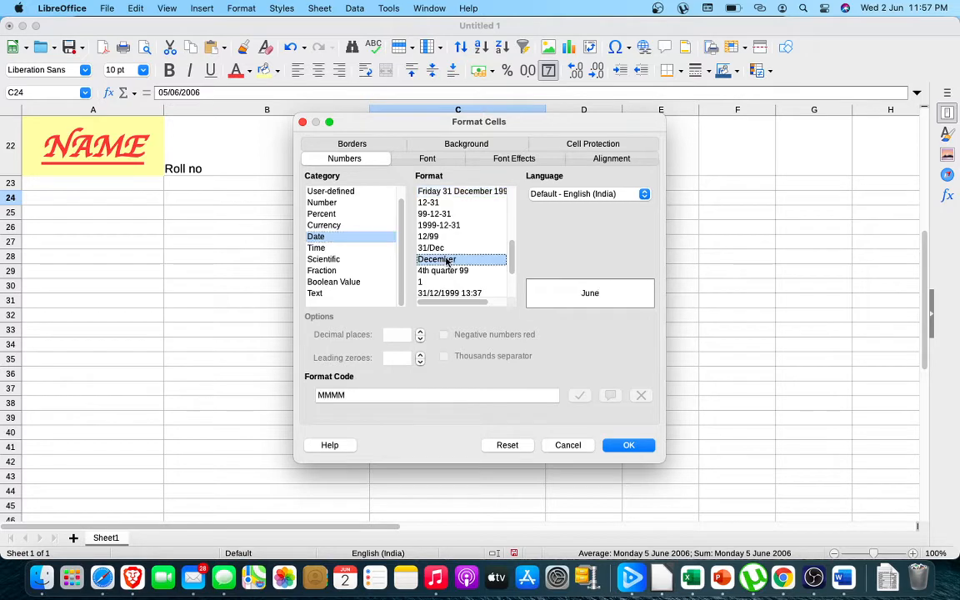
{"action": "left_click", "coordinate": [621, 445]}
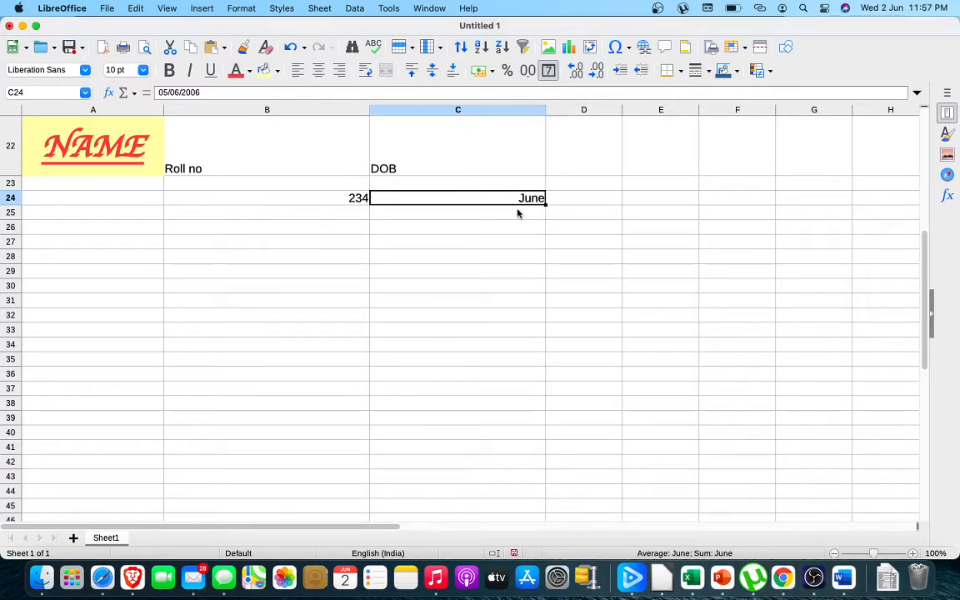
Center the contents of cell C24 vertically and horizontally, and apply the "31 December 1999" date format (D MMMM YYYY)
{"action": "left_click", "coordinate": [432, 70]}
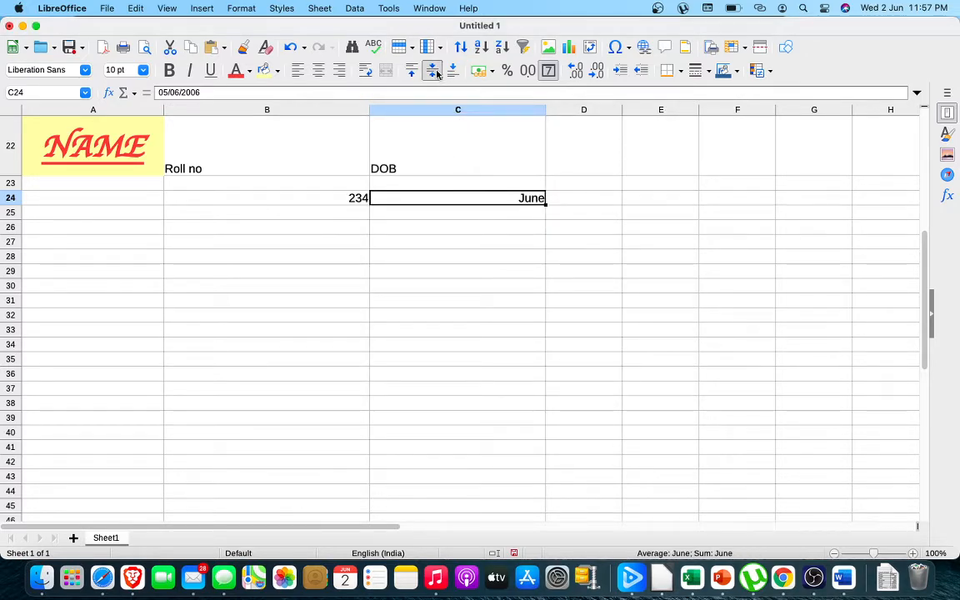
{"action": "left_click", "coordinate": [328, 67]}
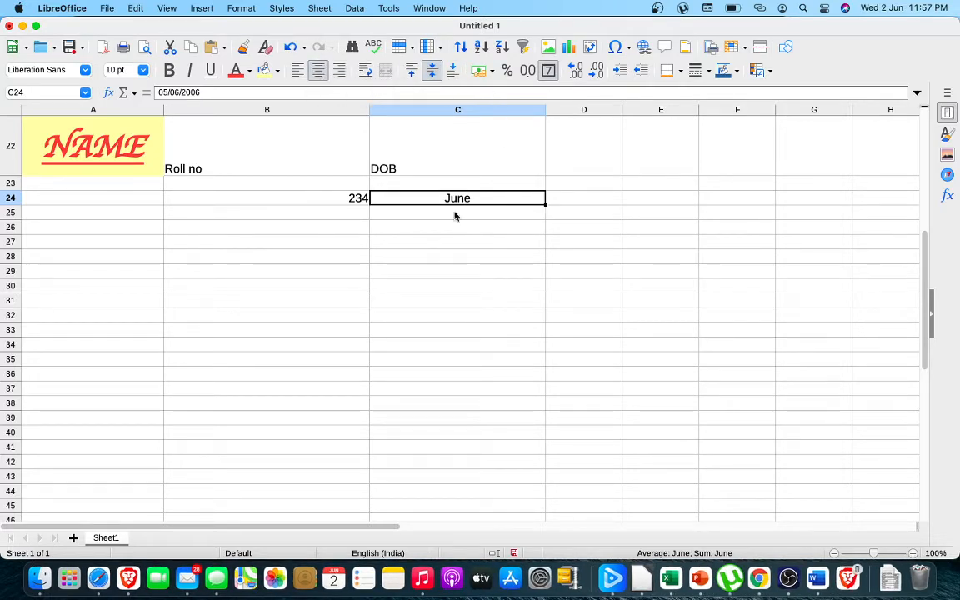
{"action": "key", "text": "super+1"}
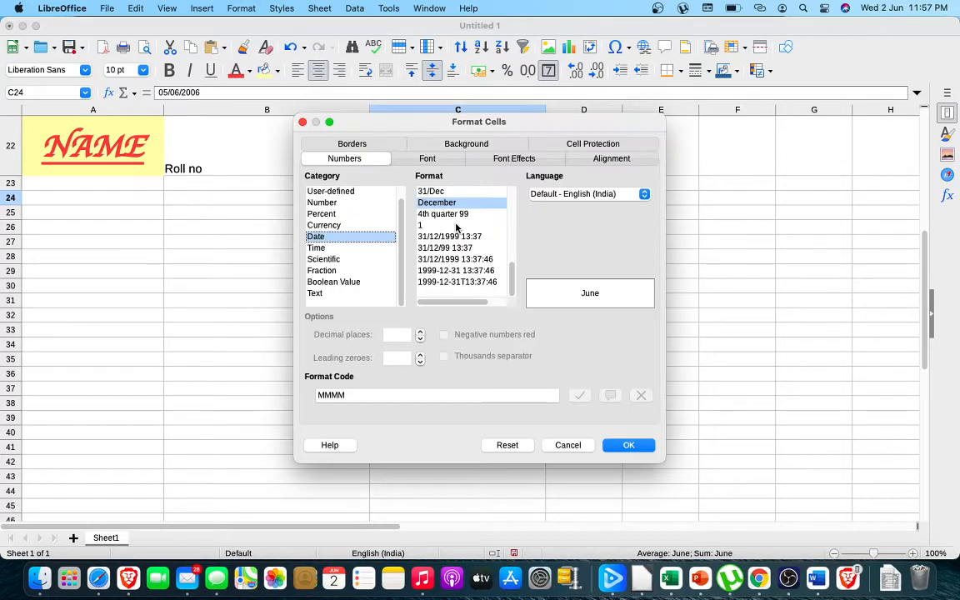
{"action": "left_click_drag", "start_coordinate": [513, 289], "coordinate": [511, 229]}
{"action": "left_click", "coordinate": [450, 237]}
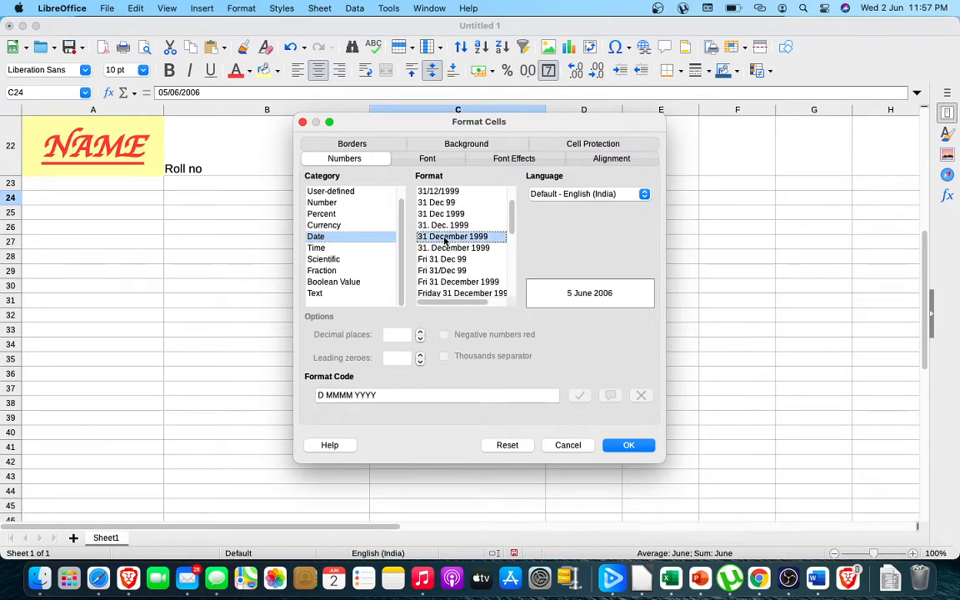
{"action": "left_click", "coordinate": [611, 448]}
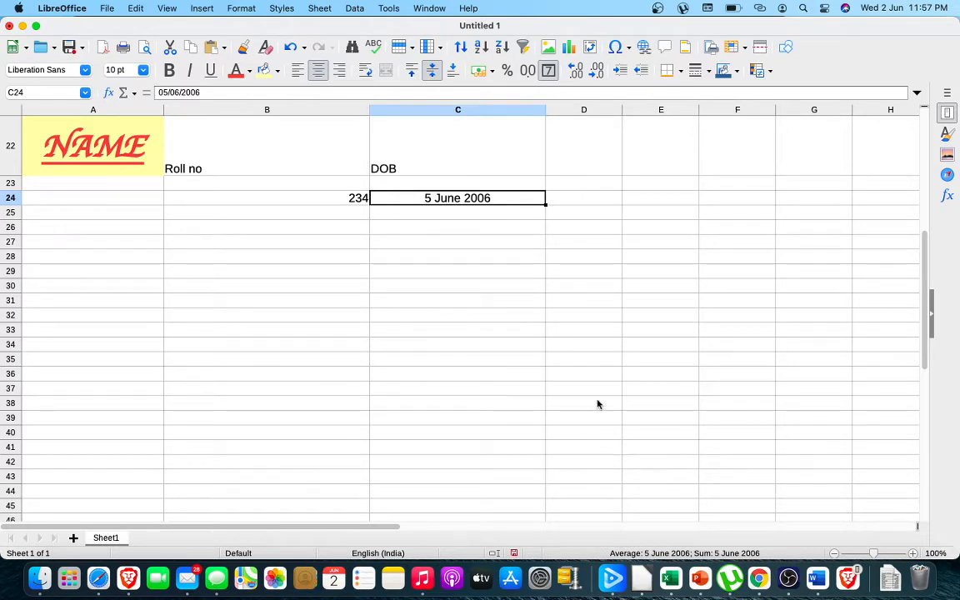
Replace the roll number in cell B24 with a sample eleven-digit number and apply the Scientific format 1.23E+04 with two decimal places
{"action": "left_click", "coordinate": [304, 202]}
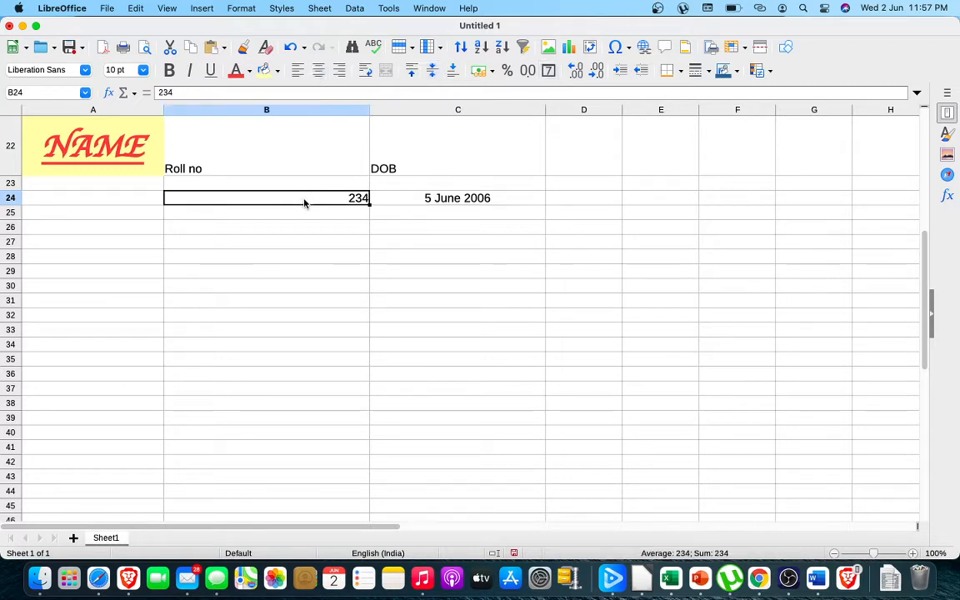
{"action": "type", "text": "45467576567"}
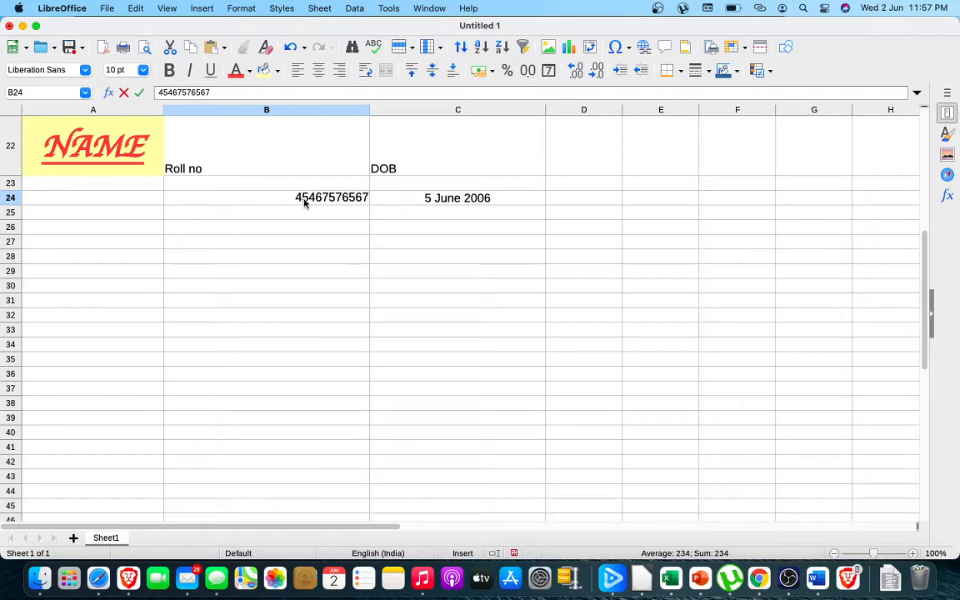
{"action": "key", "text": "super+1"}
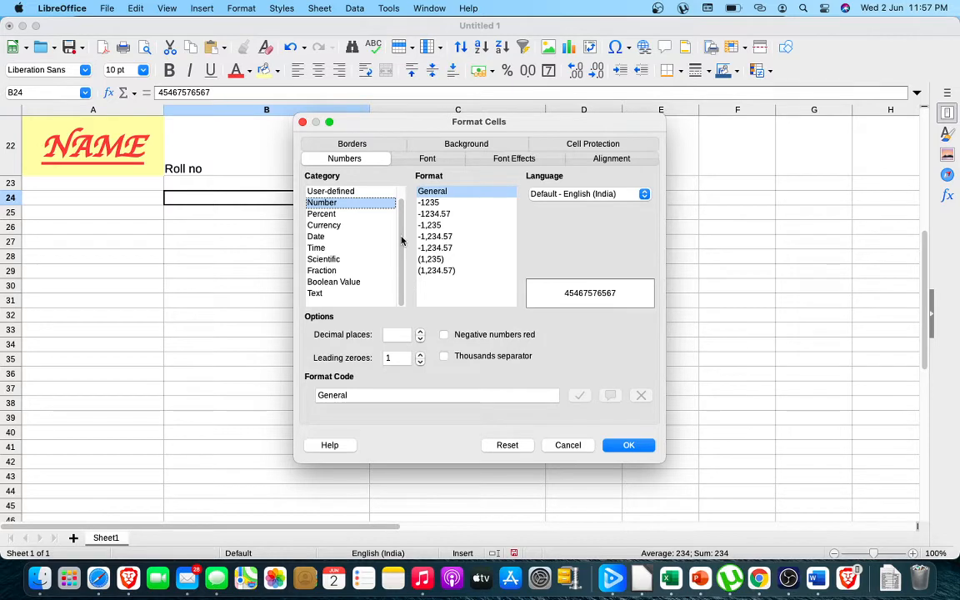
{"action": "scroll", "coordinate": [401, 241], "scroll_direction": "up", "scroll_amount": 1}
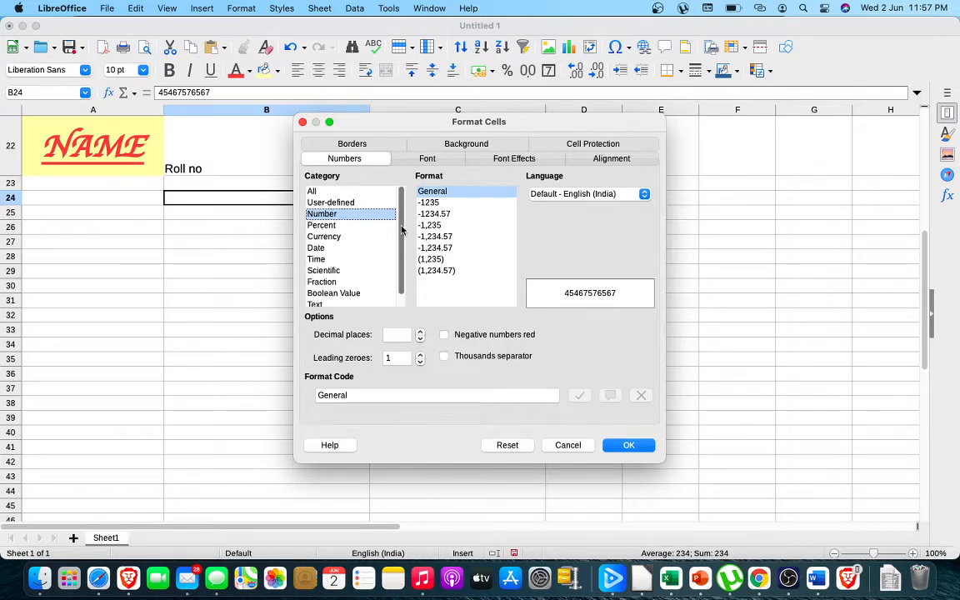
{"action": "left_click", "coordinate": [331, 272]}
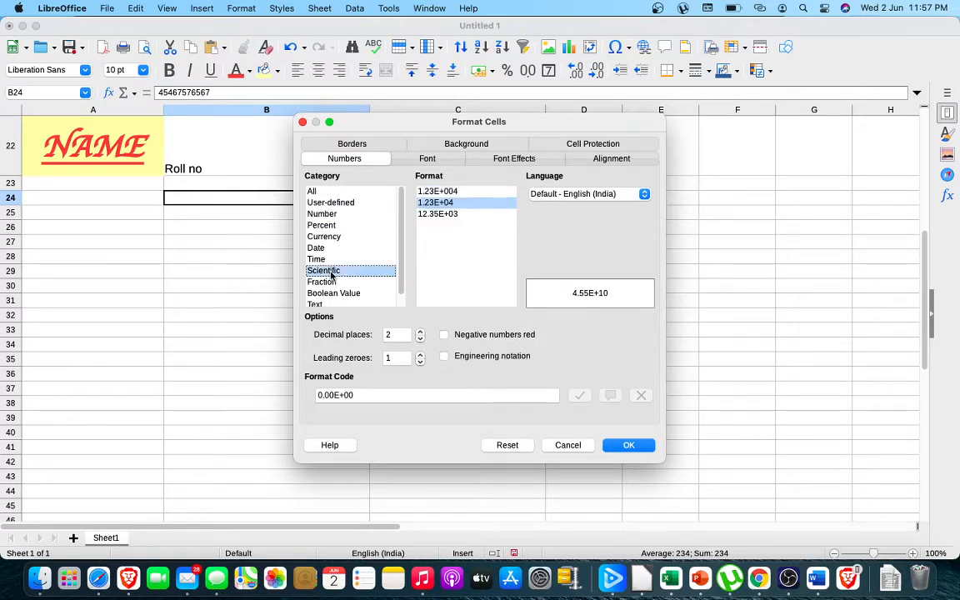
{"action": "left_click", "coordinate": [626, 445]}
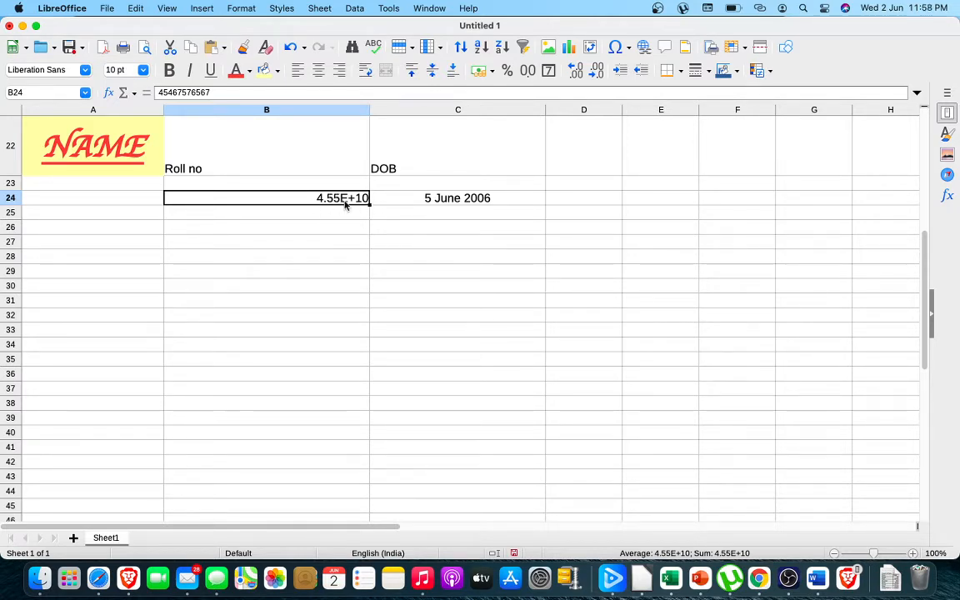
Check the full stored number behind the scientific notation in cell B24
{"action": "left_click", "coordinate": [188, 93]}
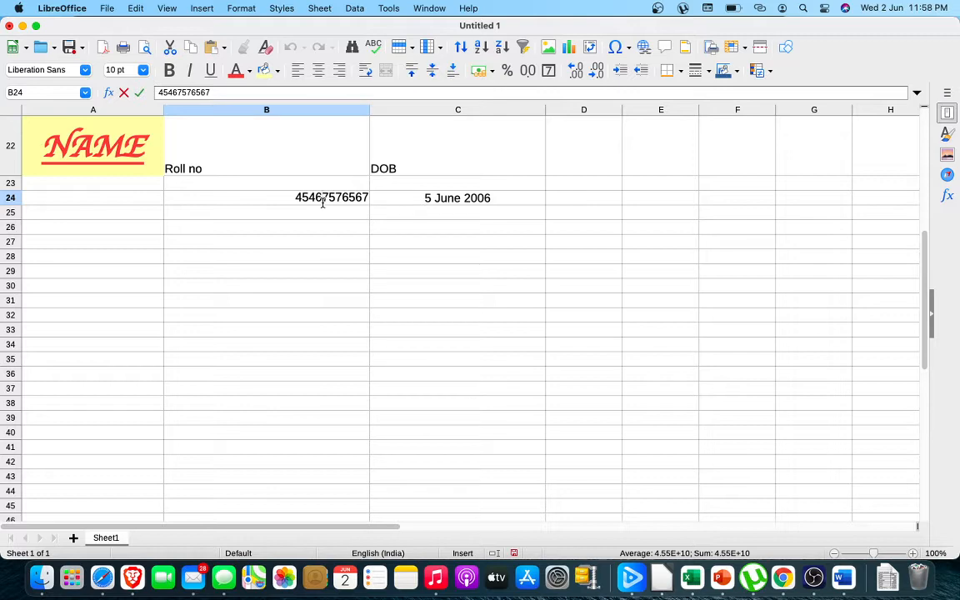
{"action": "left_click", "coordinate": [332, 259]}
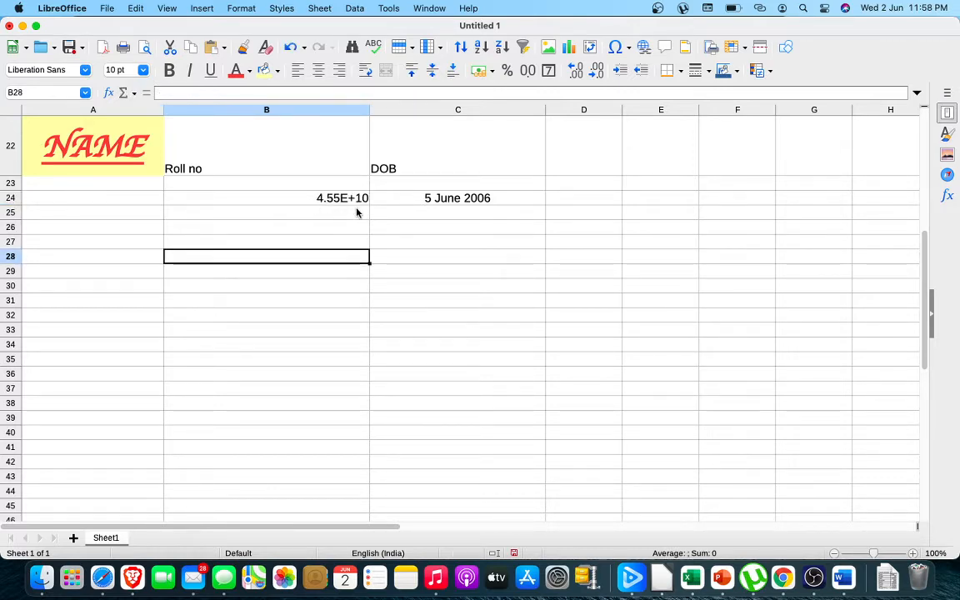
Enter the time 01:00 AM in cell C26
{"action": "left_click", "coordinate": [401, 234]}
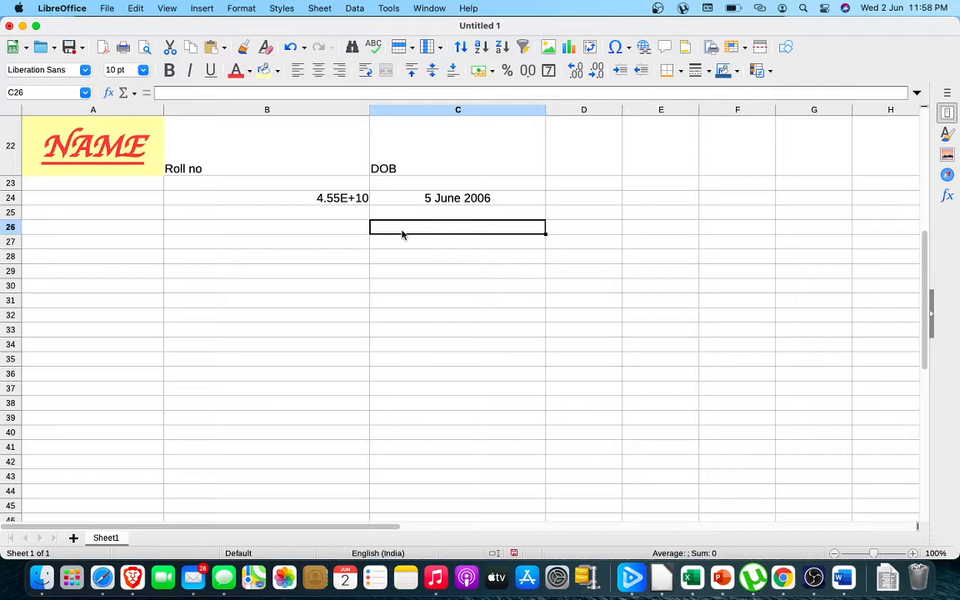
{"action": "type", "text": "1:"}
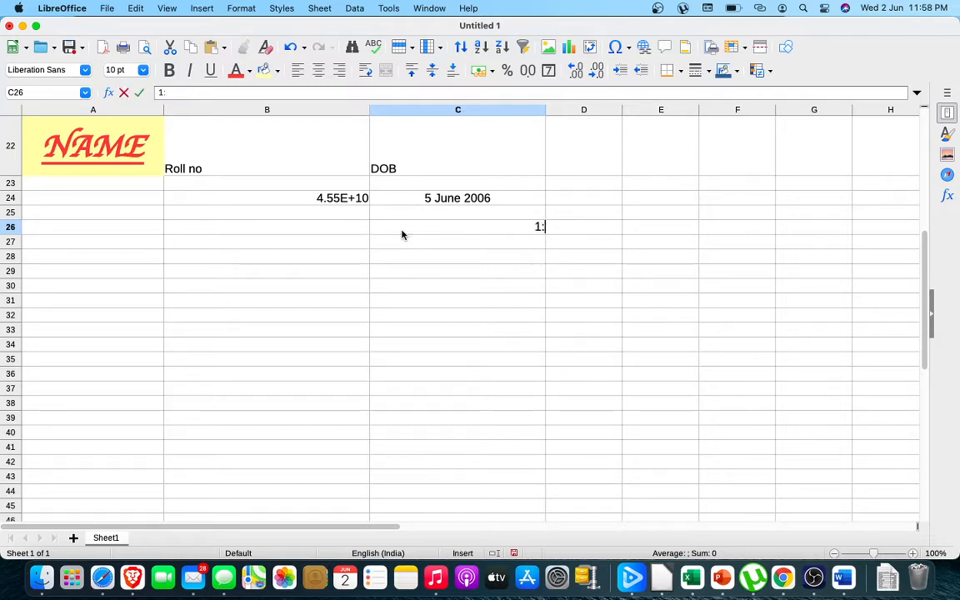
{"action": "key", "text": "BackSpace"}
{"action": "key", "text": "BackSpace"}
{"action": "type", "text": "01:9"}
{"action": "key", "text": "BackSpace"}
{"action": "type", "text": "00 AM"}
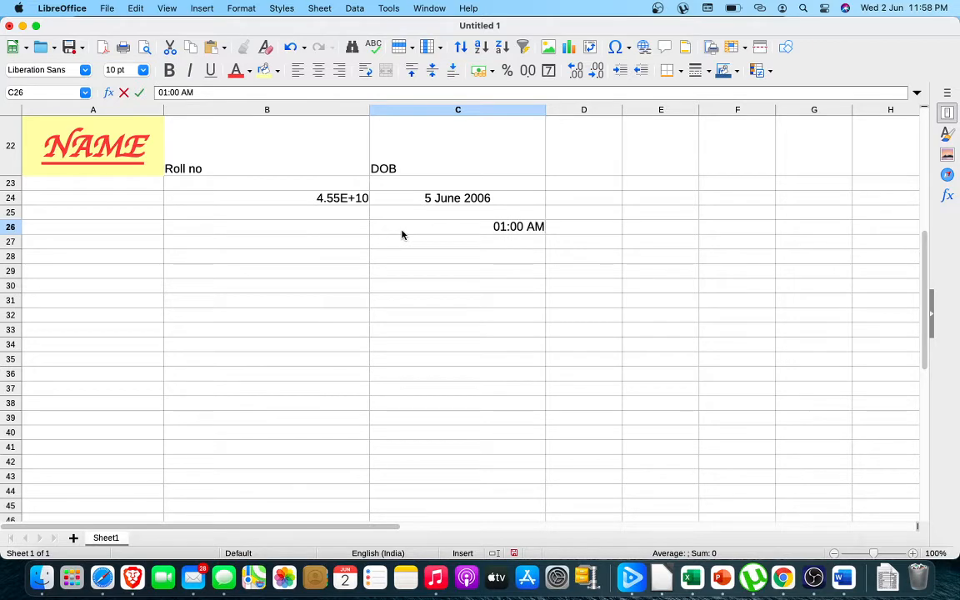
{"action": "left_click", "coordinate": [484, 260]}
Format the time in cell C26 with the "01:37:46 PM" time format
{"action": "left_click", "coordinate": [522, 226]}
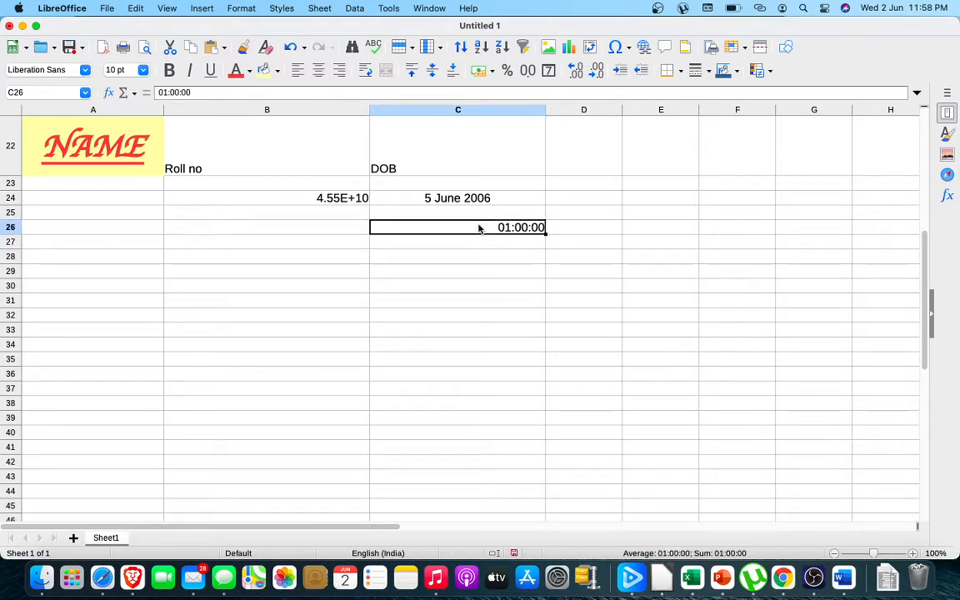
{"action": "key", "text": "super+1"}
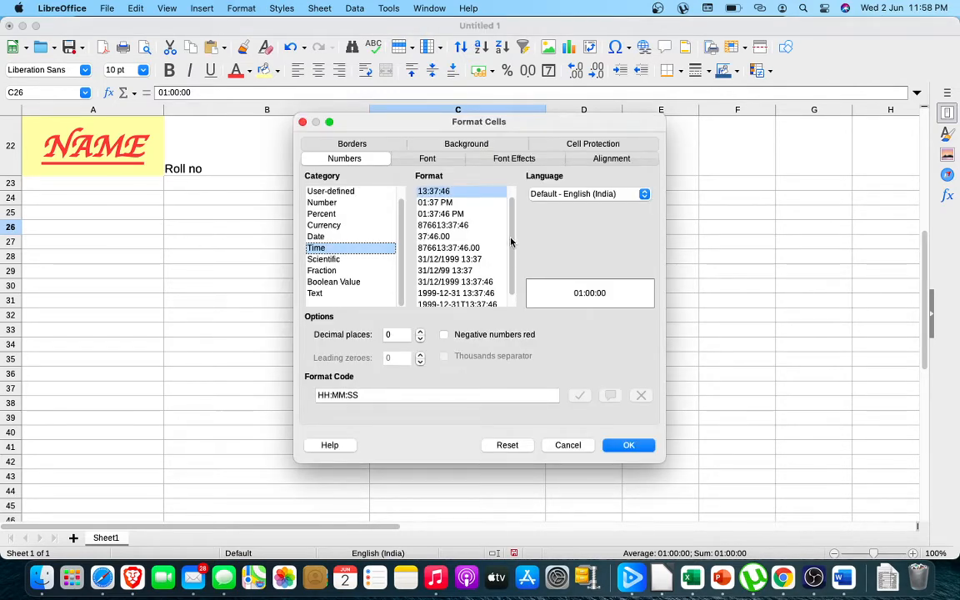
{"action": "left_click_drag", "start_coordinate": [511, 238], "coordinate": [508, 209]}
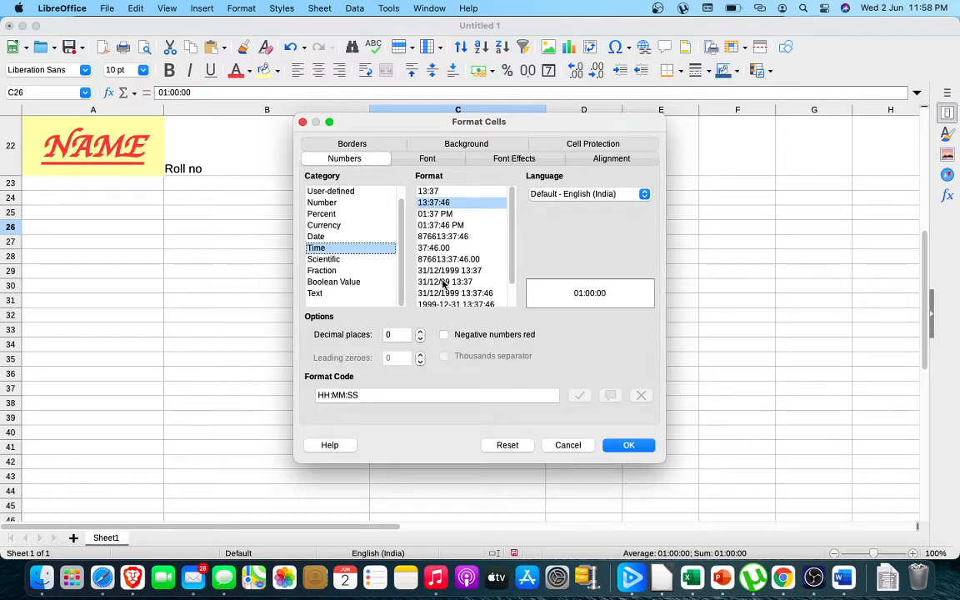
{"action": "left_click", "coordinate": [442, 226]}
{"action": "left_click", "coordinate": [628, 443]}
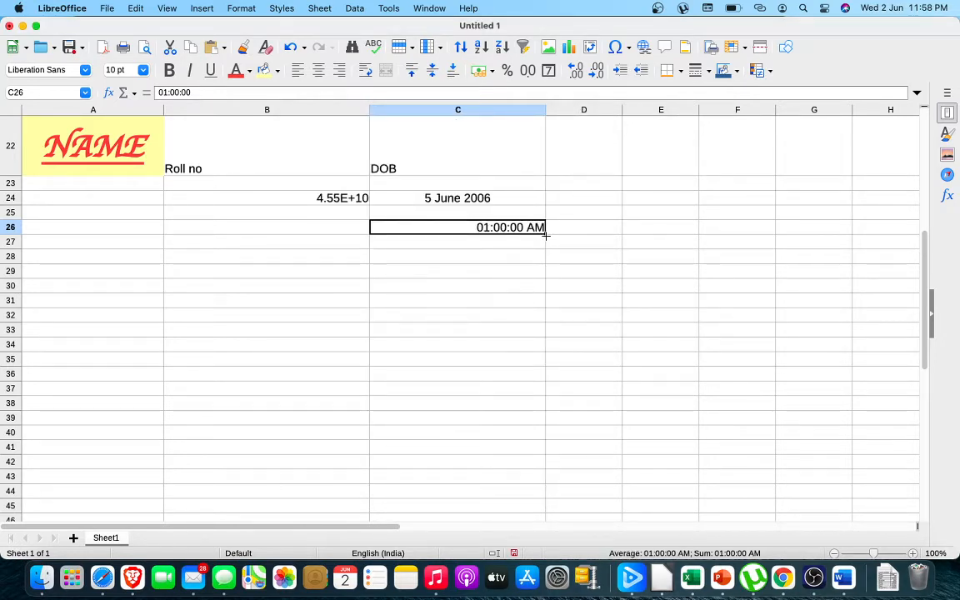
Change the time in cell C26 to the 24-hour "13:37" time format
{"action": "key", "text": "super+1"}
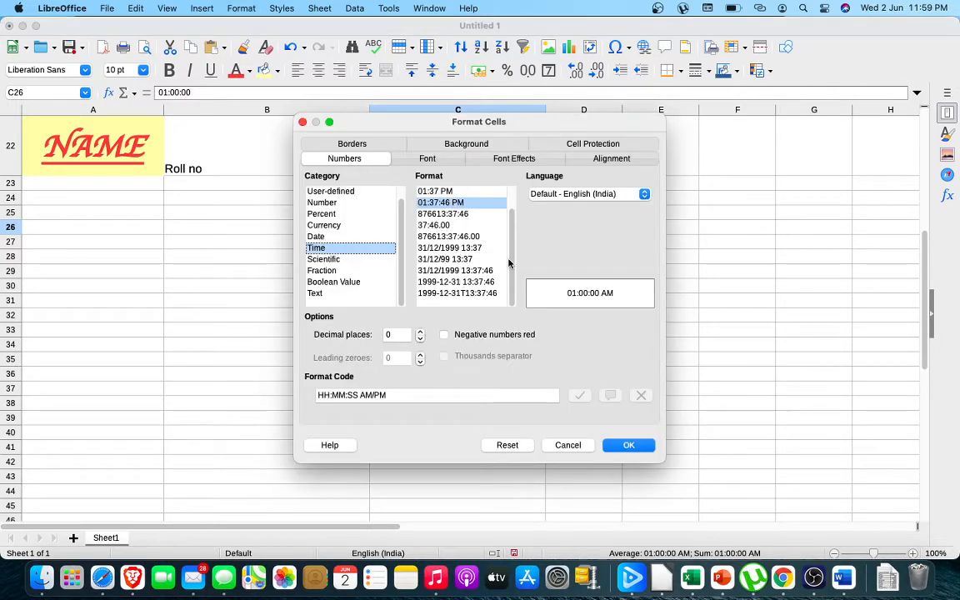
{"action": "scroll", "coordinate": [512, 264], "scroll_direction": "up", "scroll_amount": 1}
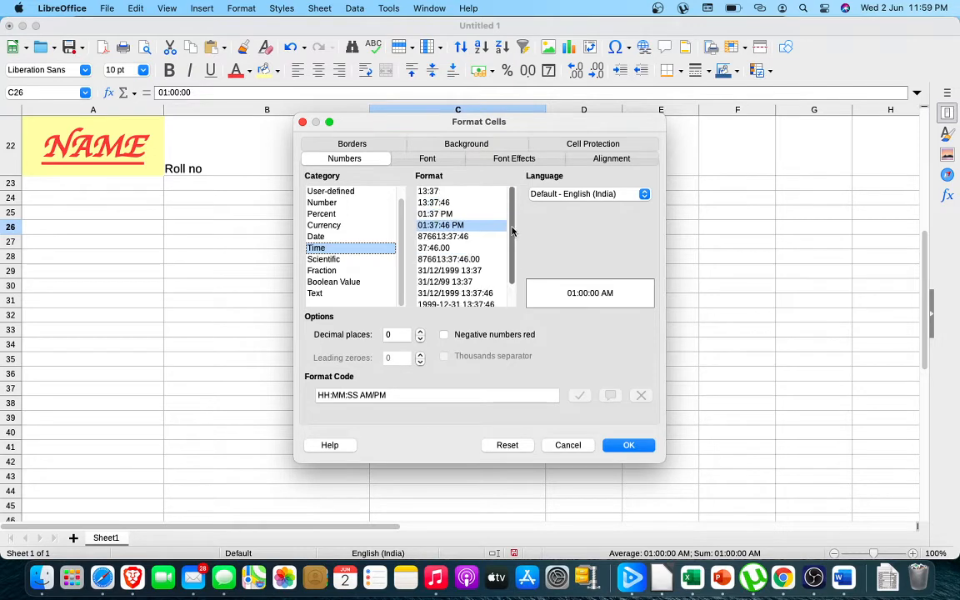
{"action": "left_click", "coordinate": [433, 192]}
{"action": "left_click", "coordinate": [627, 445]}
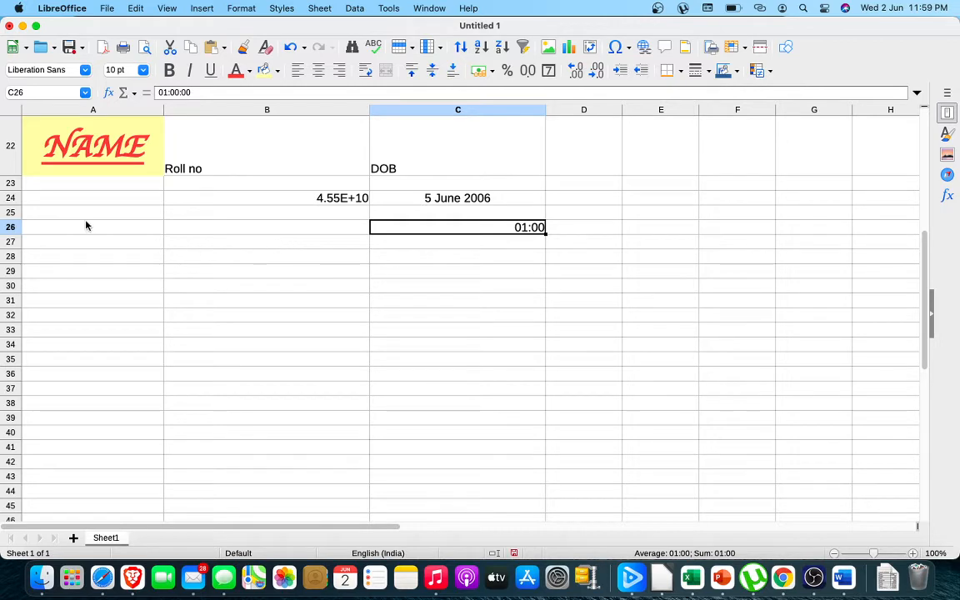
Enter the numbers 1, 2 and 3 in cells A29 to A31
{"action": "left_click", "coordinate": [74, 273]}
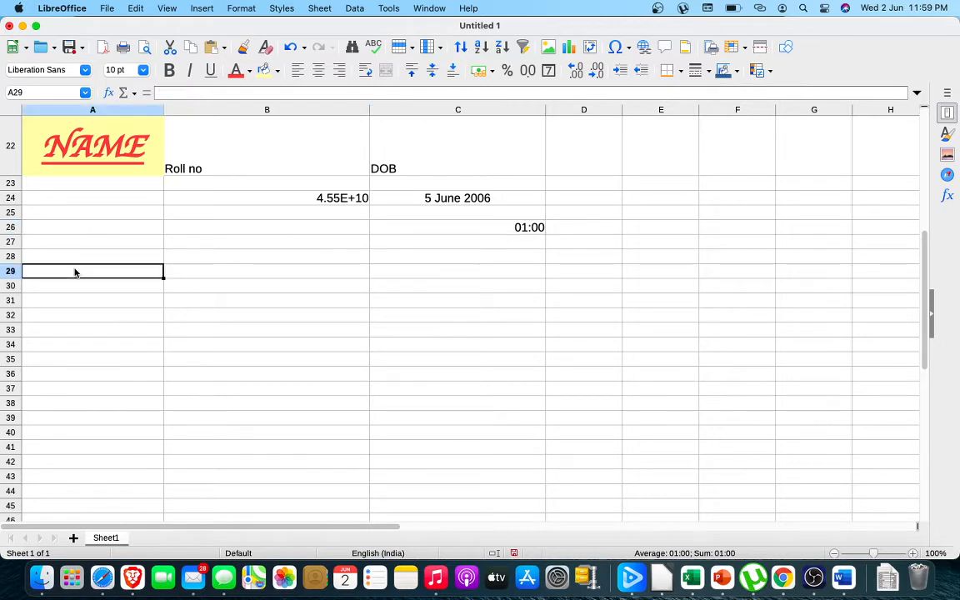
{"action": "type", "text": "1"}
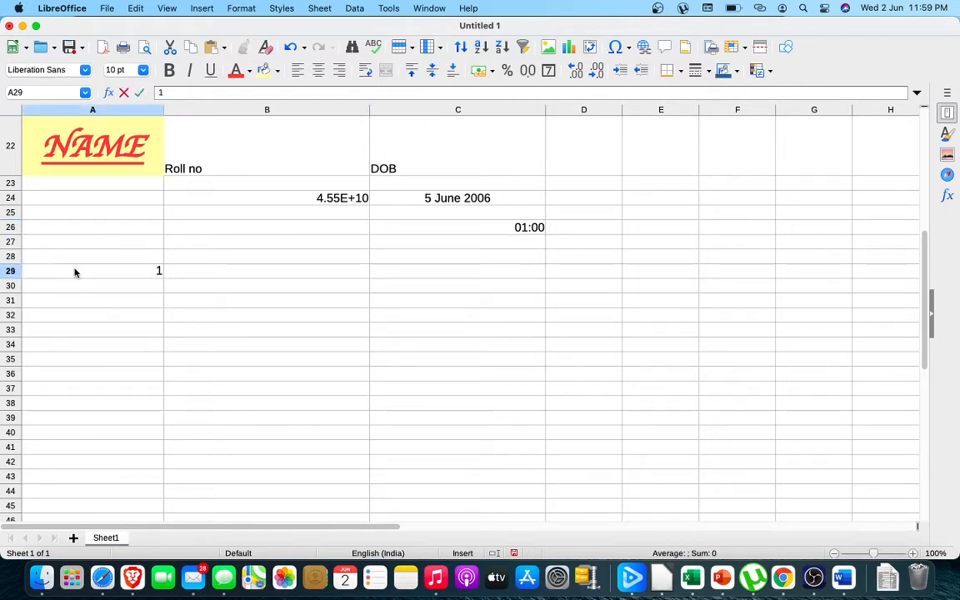
{"action": "key", "text": "Return"}
{"action": "type", "text": "2"}
{"action": "key", "text": "Return"}
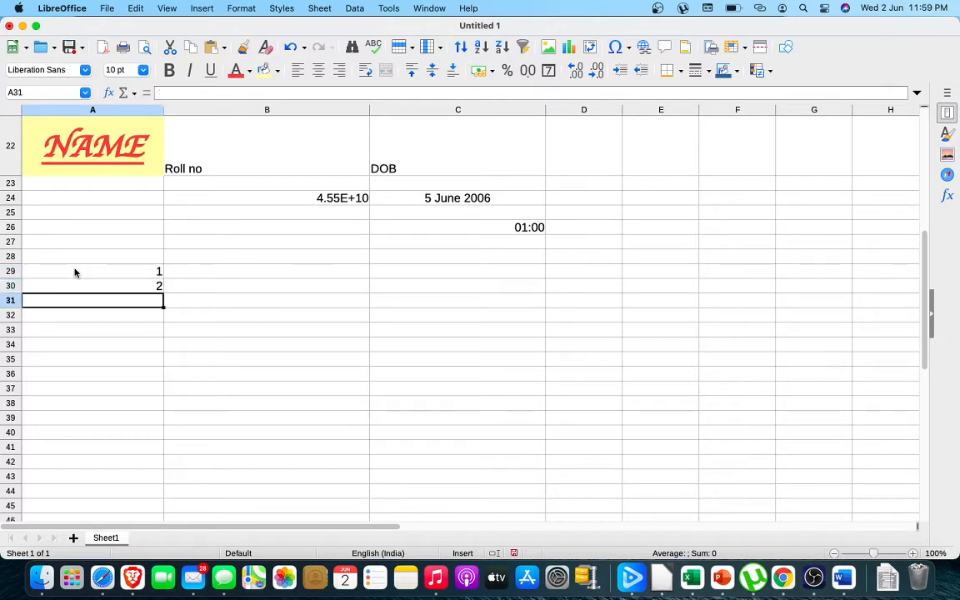
{"action": "type", "text": "3"}
{"action": "key", "text": "Return"}
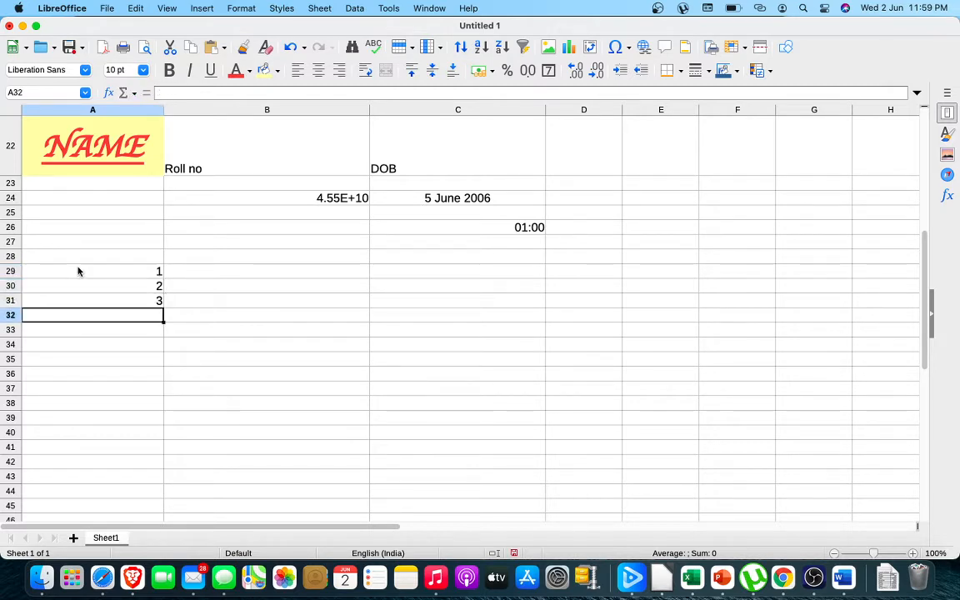
Clear the range A6:D36 with the Delete all option
{"action": "left_click", "coordinate": [299, 433]}
{"action": "left_click_drag", "start_coordinate": [608, 372], "coordinate": [2, 121]}
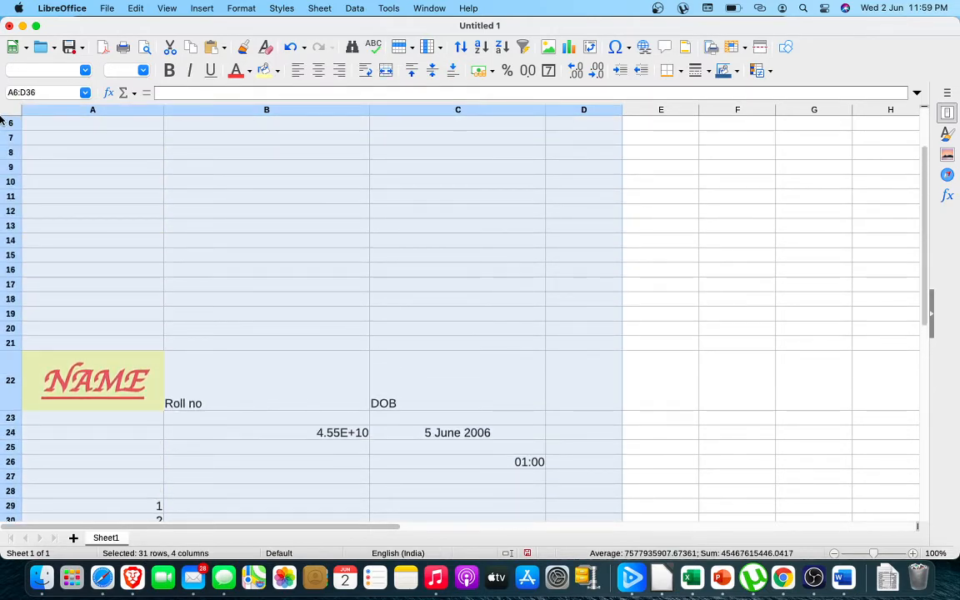
{"action": "key", "text": "BackSpace"}
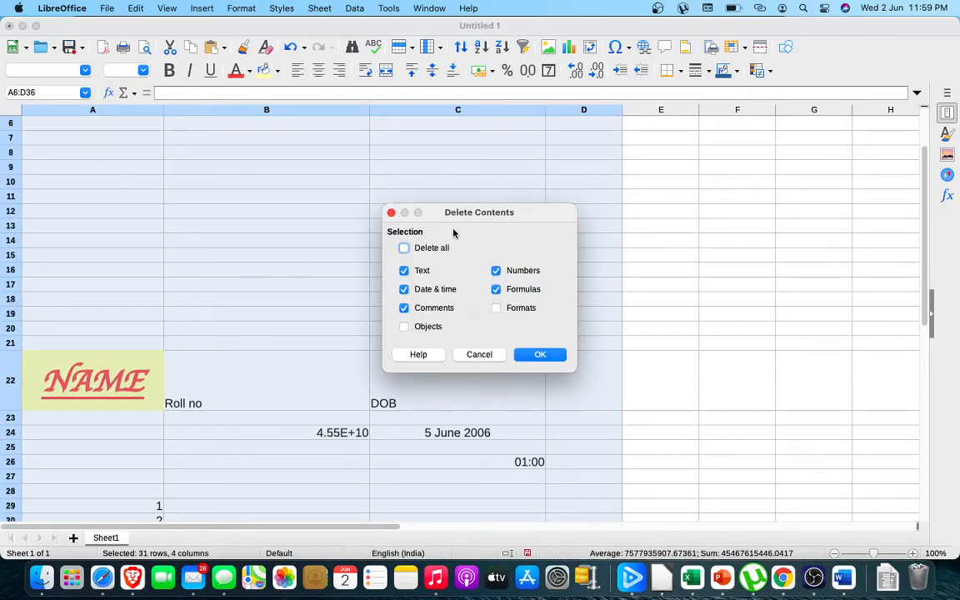
{"action": "left_click", "coordinate": [404, 247]}
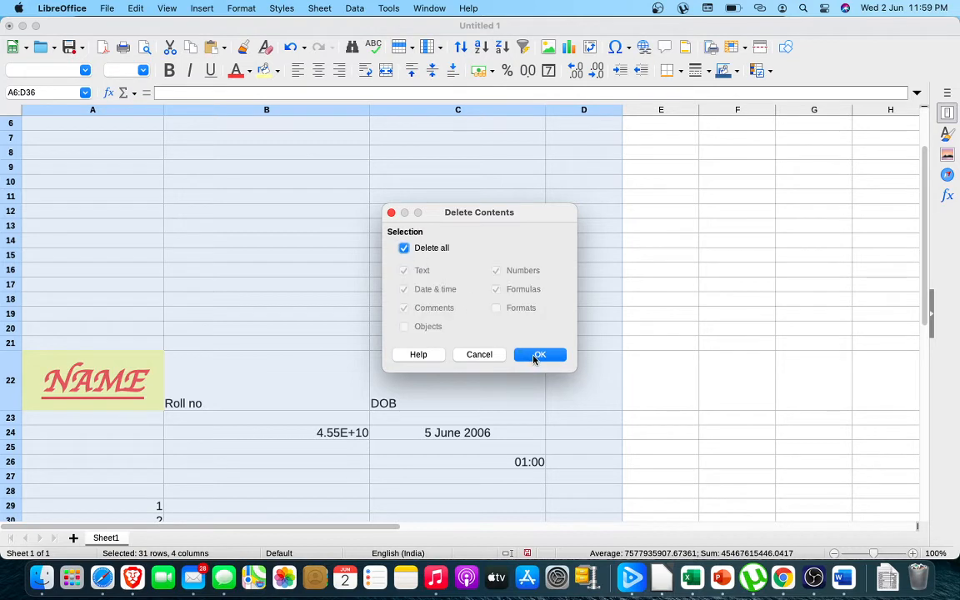
{"action": "left_click", "coordinate": [538, 355]}
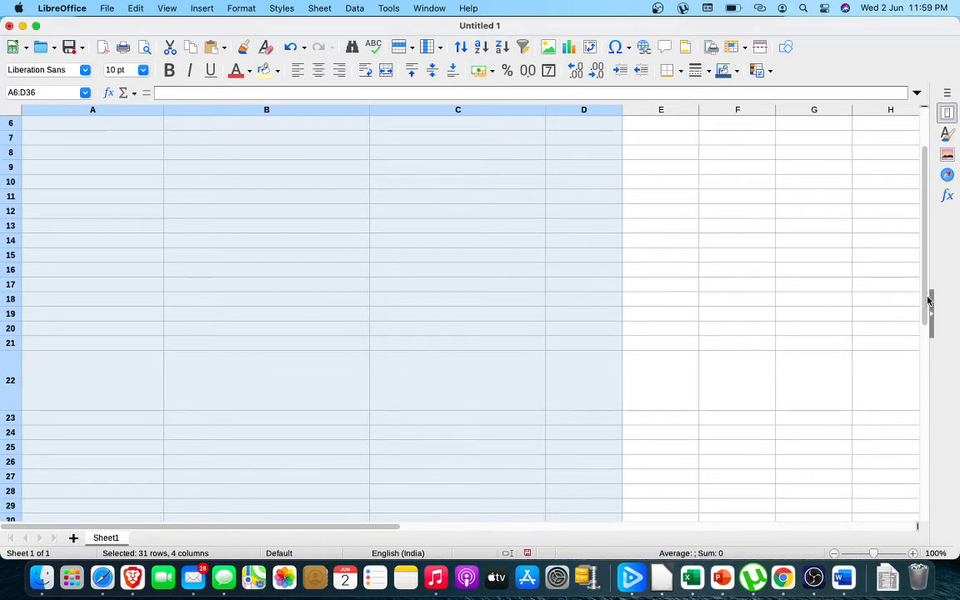
Enter the column heading "S. NO" in cell A1
{"action": "scroll", "coordinate": [928, 250], "scroll_direction": "up", "scroll_amount": 2}
{"action": "left_click", "coordinate": [69, 124]}
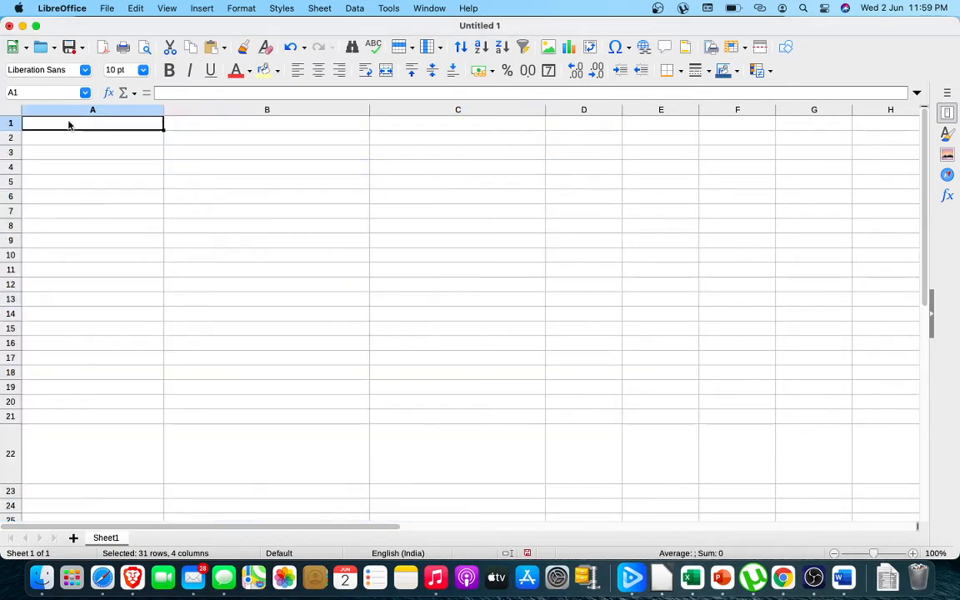
{"action": "type", "text": "1"}
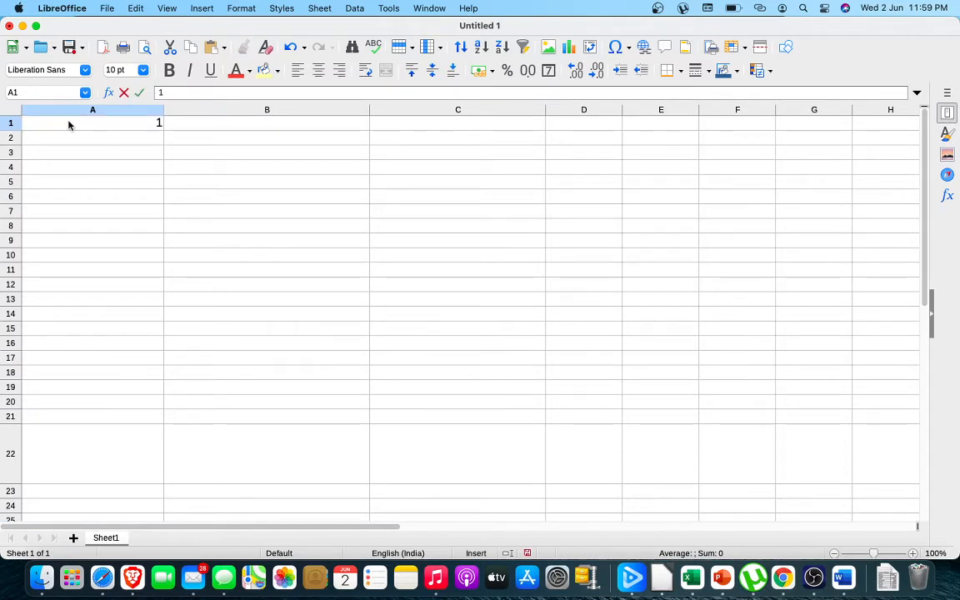
{"action": "key", "text": "BackSpace"}
{"action": "type", "text": "S."}
{"action": "type", "text": "NO"}
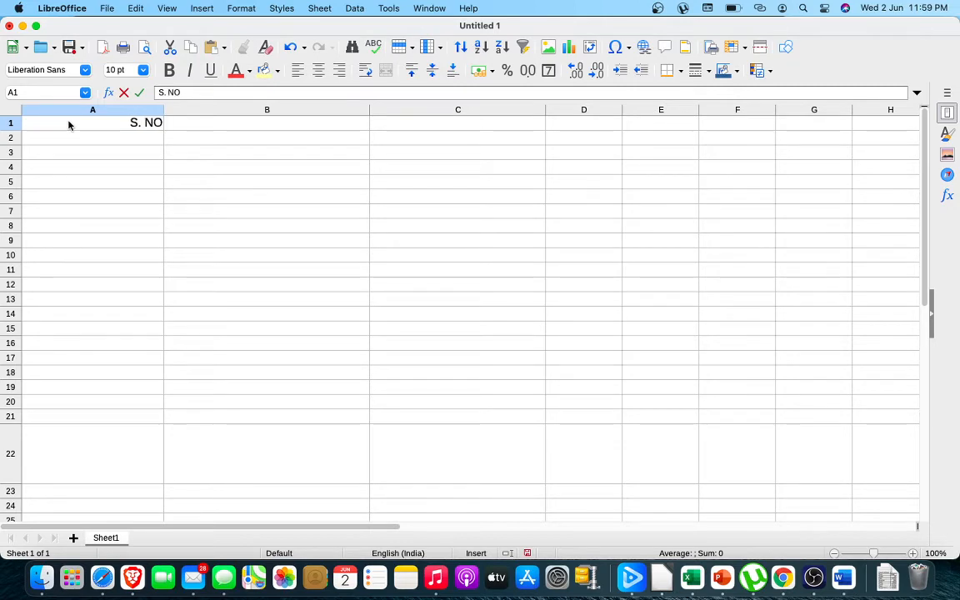
{"action": "key", "text": "Return"}
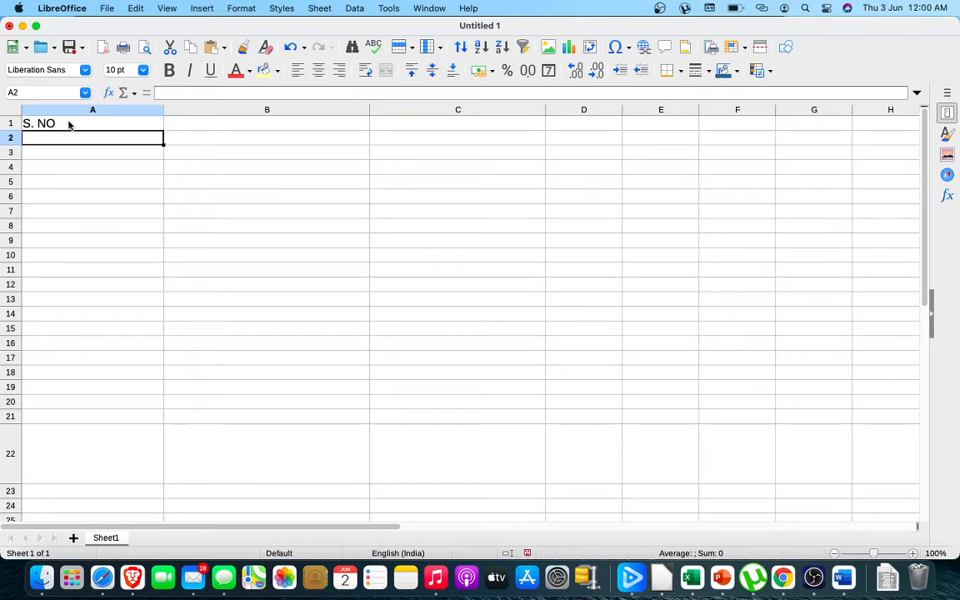
Enter the serial numbers 1, 2, 3 and 4 in cells A2 to A5
{"action": "type", "text": "1"}
{"action": "key", "text": "Return"}
{"action": "type", "text": "2"}
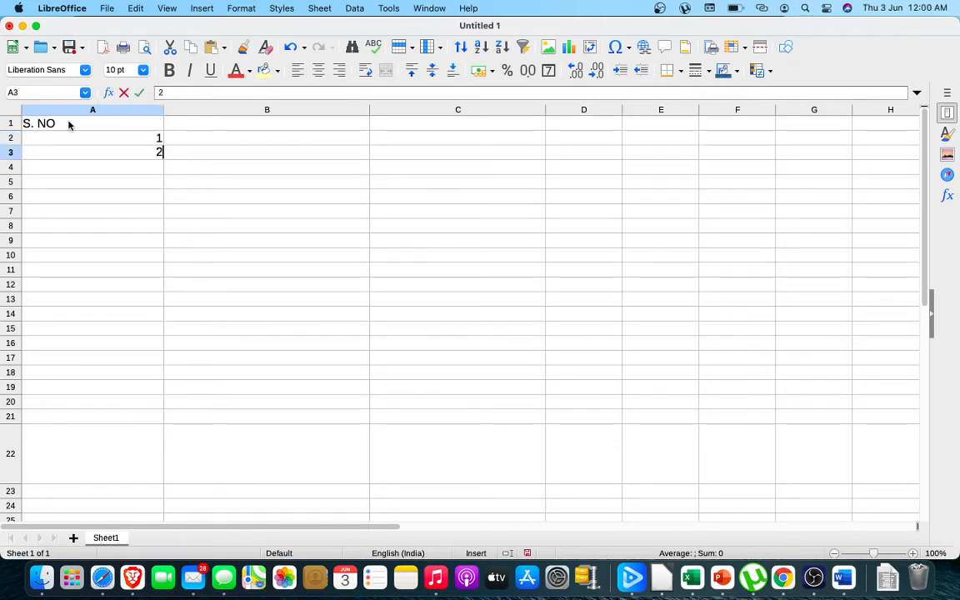
{"action": "key", "text": "Return"}
{"action": "type", "text": "3"}
{"action": "key", "text": "Return"}
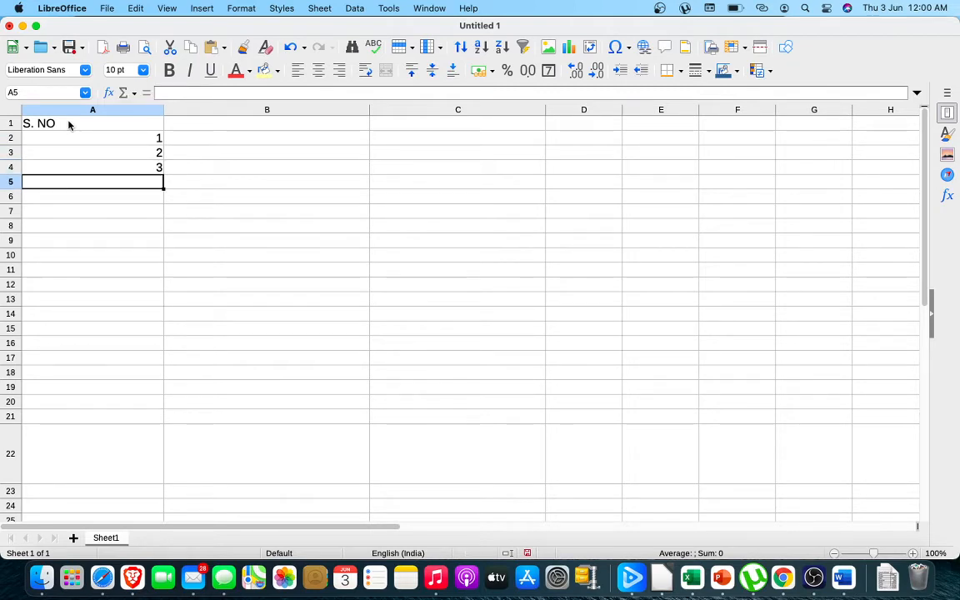
{"action": "type", "text": "4"}
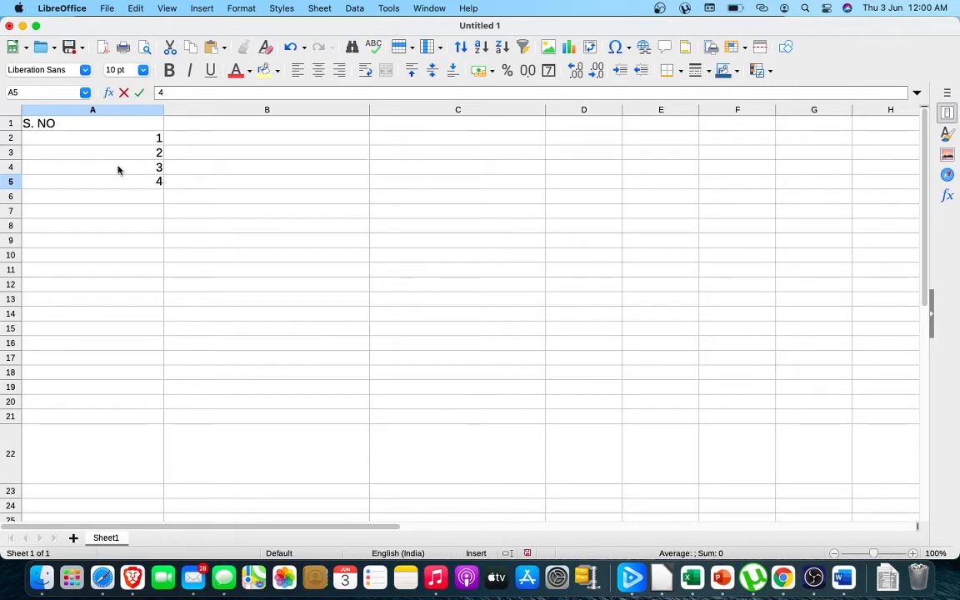
{"action": "key", "text": "Return"}
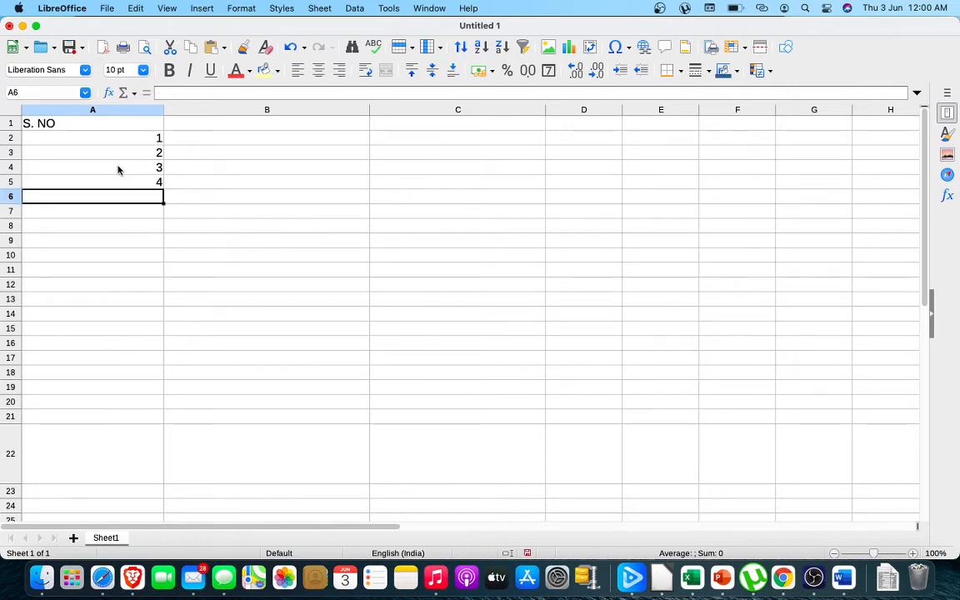
Centre the contents of the whole column A horizontally
{"action": "left_click", "coordinate": [116, 109]}
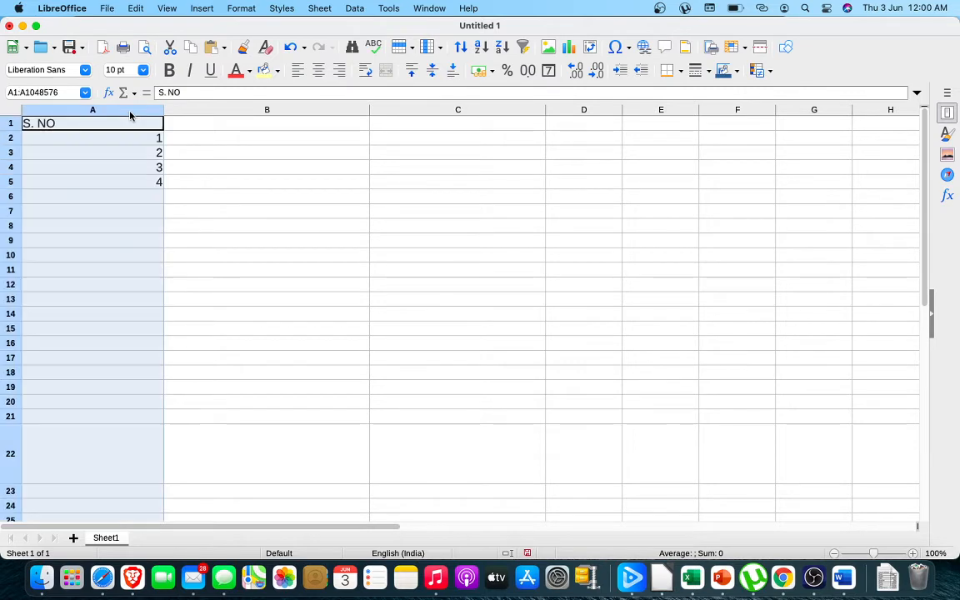
{"action": "left_click", "coordinate": [318, 71]}
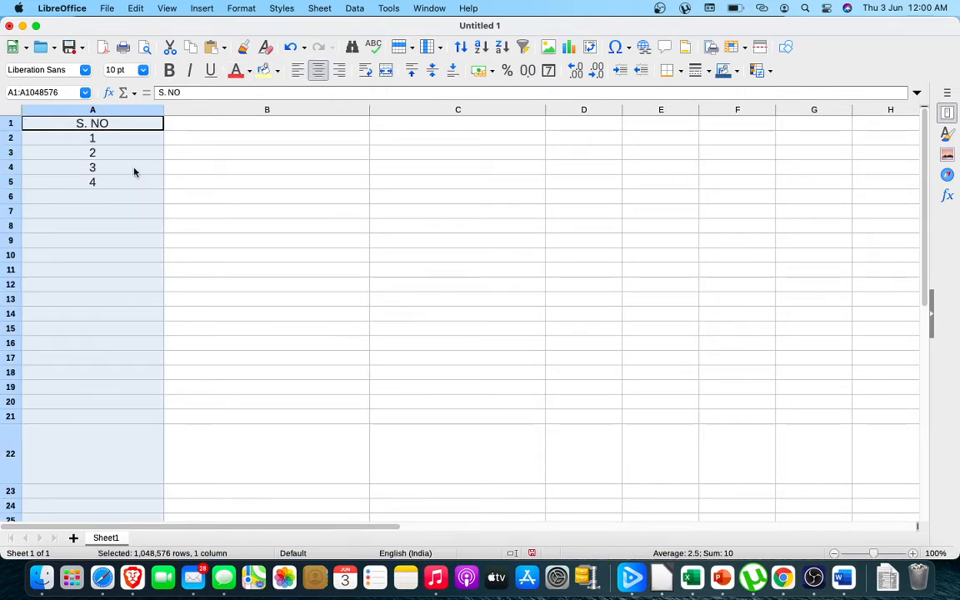
{"action": "left_click", "coordinate": [102, 156]}
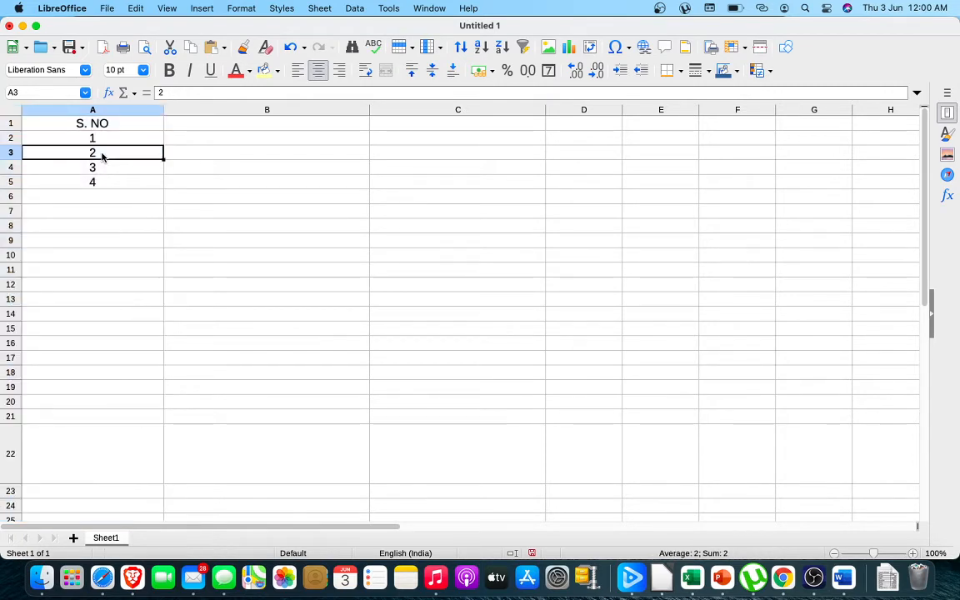
{"action": "left_click", "coordinate": [113, 186]}
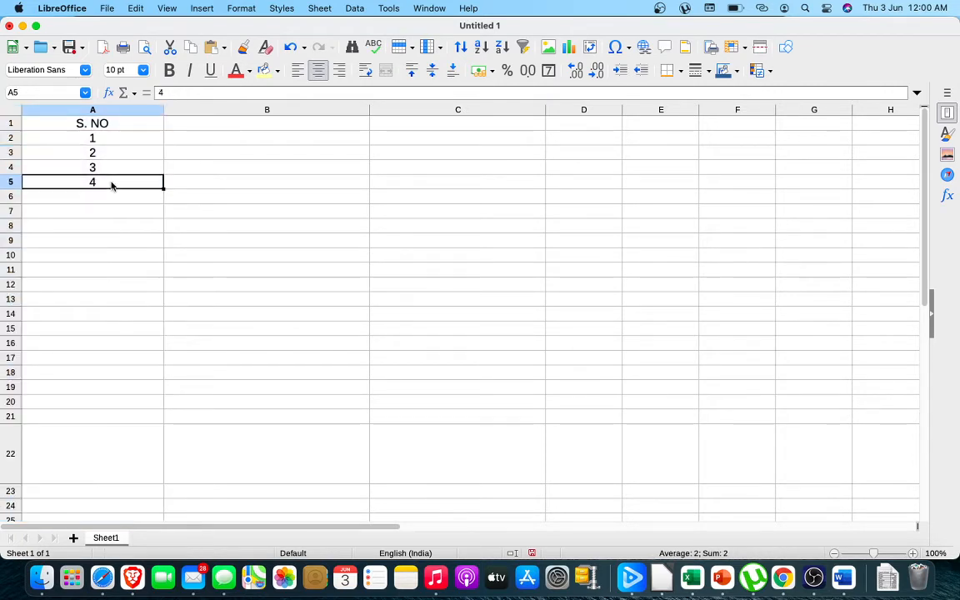
{"action": "key", "text": "Down"}
{"action": "key", "text": "Down"}
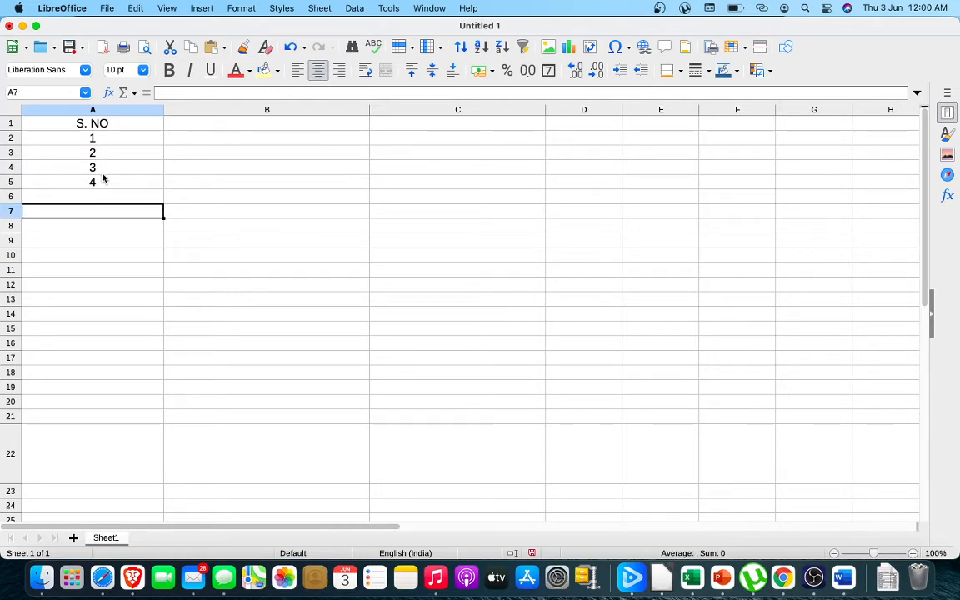
Clear the serial numbers in cells A3 to A5 with the Delete all option, keeping only the 1 in A2
{"action": "left_click", "coordinate": [103, 174]}
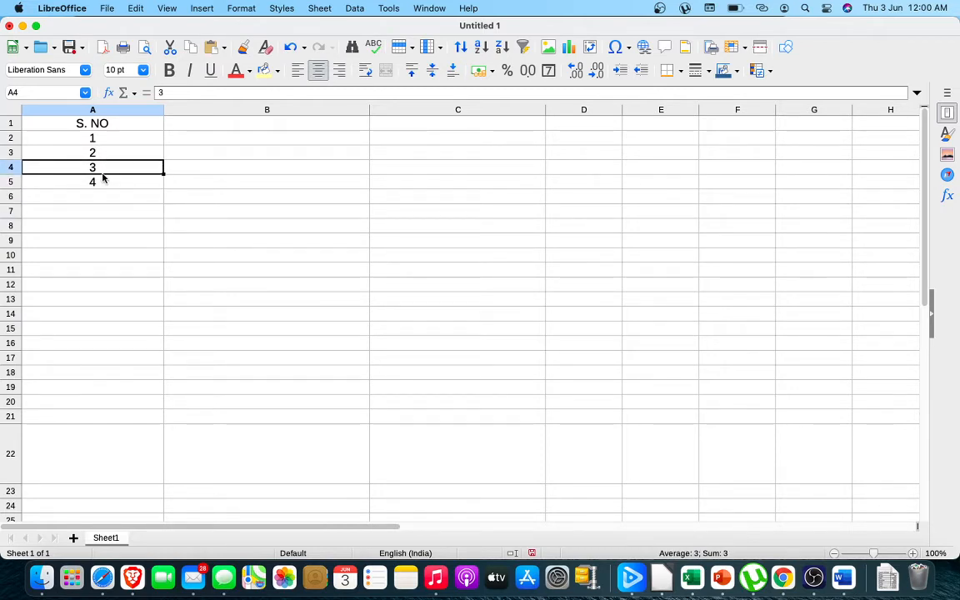
{"action": "key", "text": "shift+Down"}
{"action": "key", "text": "BackSpace"}
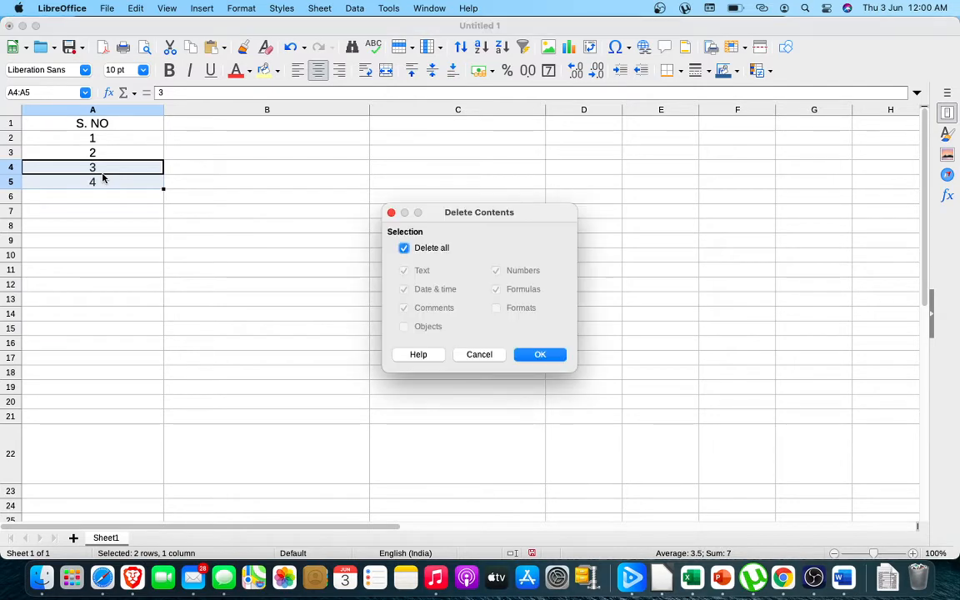
{"action": "left_click", "coordinate": [549, 360]}
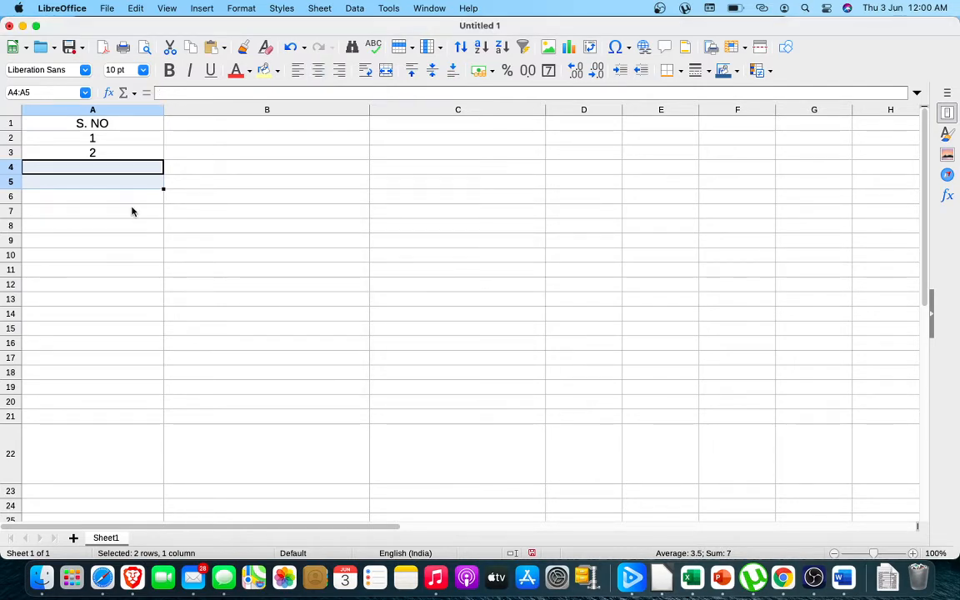
{"action": "left_click", "coordinate": [121, 159]}
{"action": "key", "text": "BackSpace"}
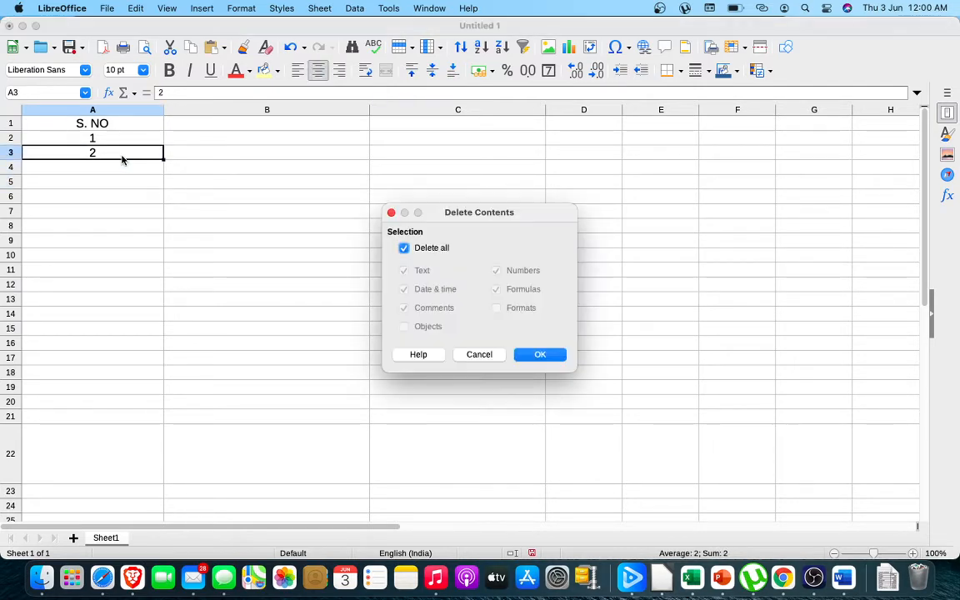
{"action": "left_click", "coordinate": [548, 356]}
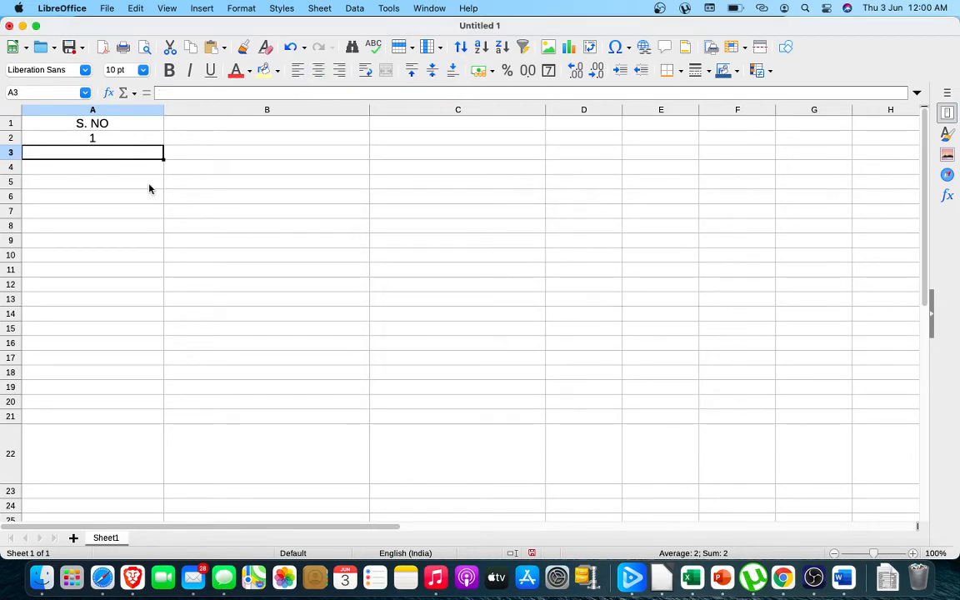
Enlarge the sheet to 243% and autofill the serial number in cell A2 down to A11 as the series 1 to 10
{"action": "left_click", "coordinate": [94, 140]}
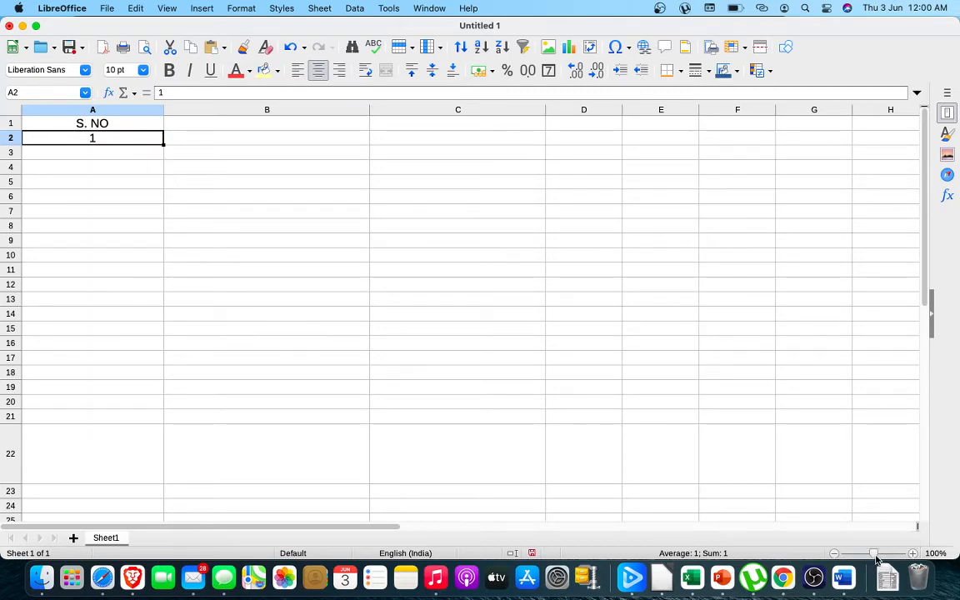
{"action": "left_click_drag", "start_coordinate": [874, 554], "coordinate": [889, 554]}
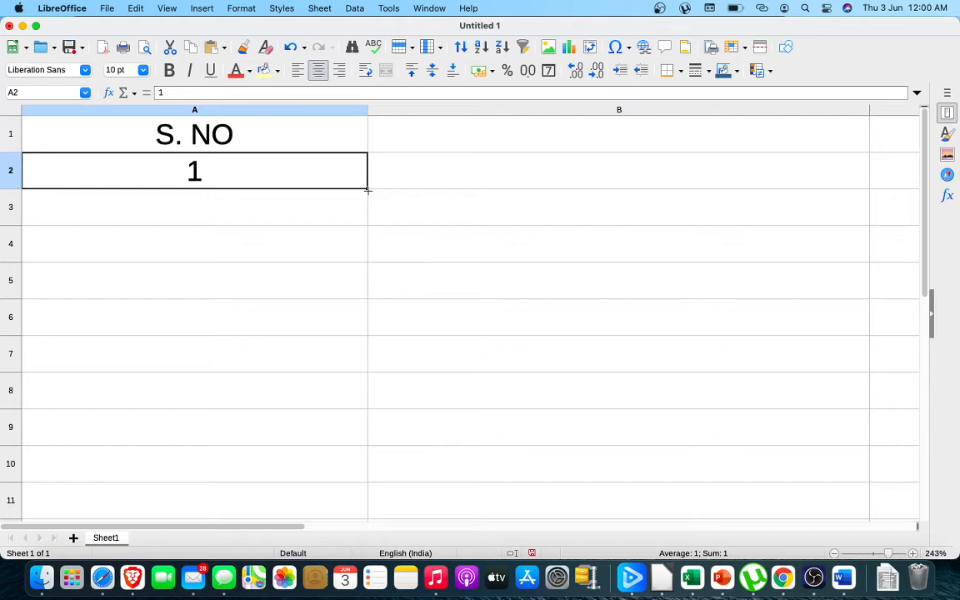
{"action": "left_click_drag", "start_coordinate": [367, 203], "coordinate": [368, 510]}
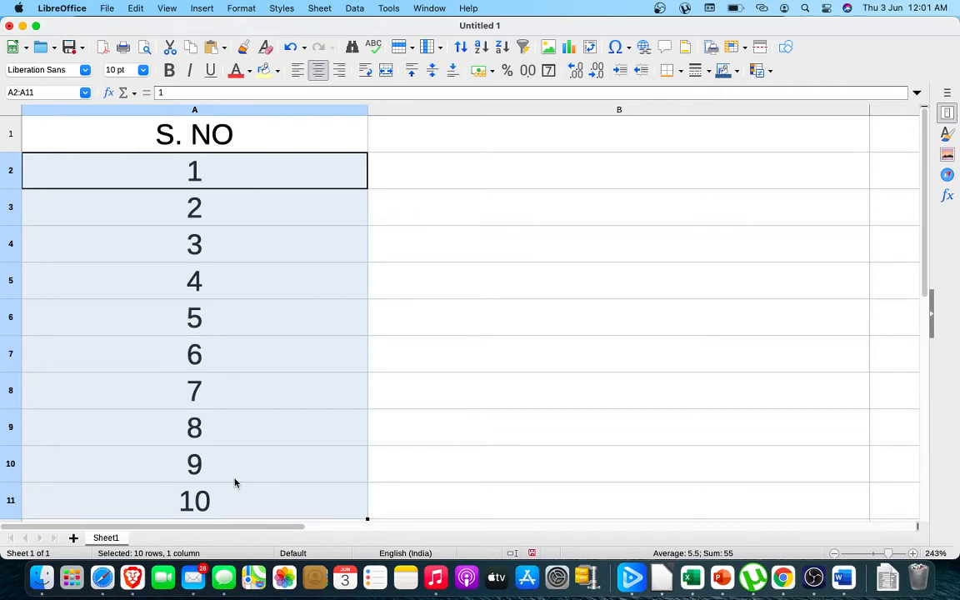
Select the serial numbers in A2 to A11 and autofill the series down to 105 in cell A106
{"action": "left_click", "coordinate": [295, 176]}
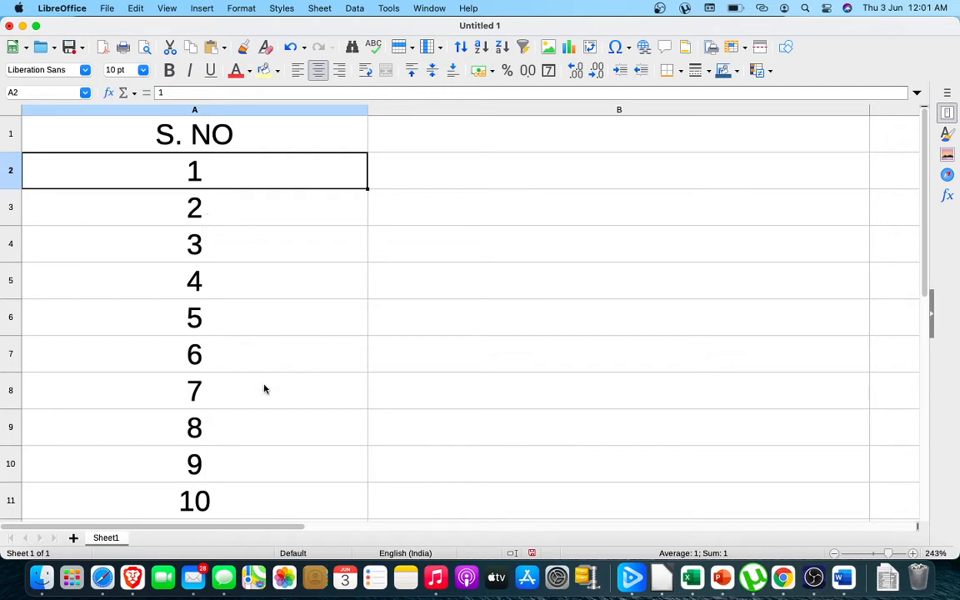
{"action": "left_click", "coordinate": [835, 554]}
{"action": "left_click", "coordinate": [835, 555]}
{"action": "left_click", "coordinate": [835, 554]}
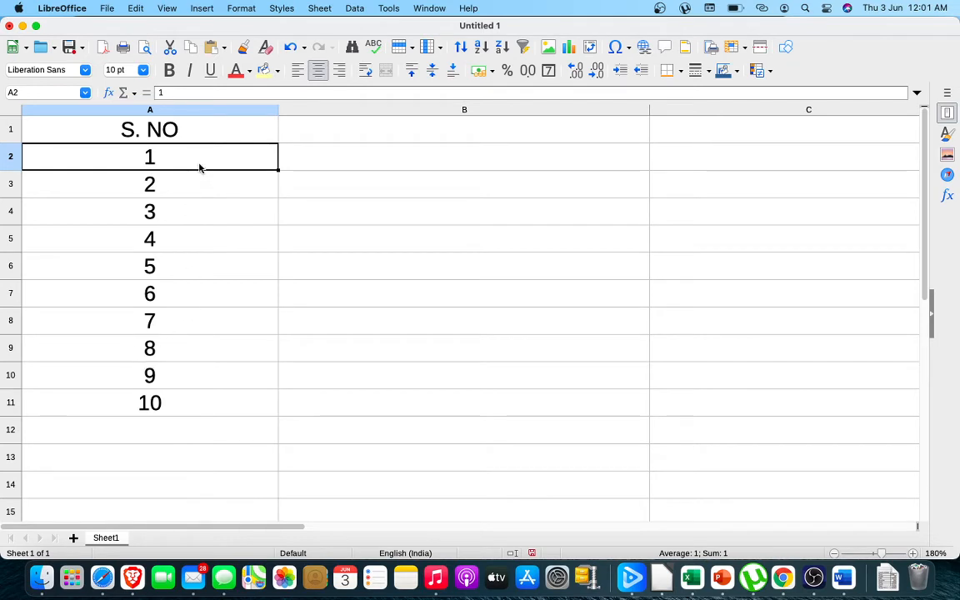
{"action": "key", "text": "shift+Down"}
{"action": "key", "text": "shift+Down"}
{"action": "key", "text": "shift+Down"}
{"action": "key", "text": "shift+Down"}
{"action": "key", "text": "shift+Down"}
{"action": "key", "text": "shift+Down"}
{"action": "key", "text": "shift+Down"}
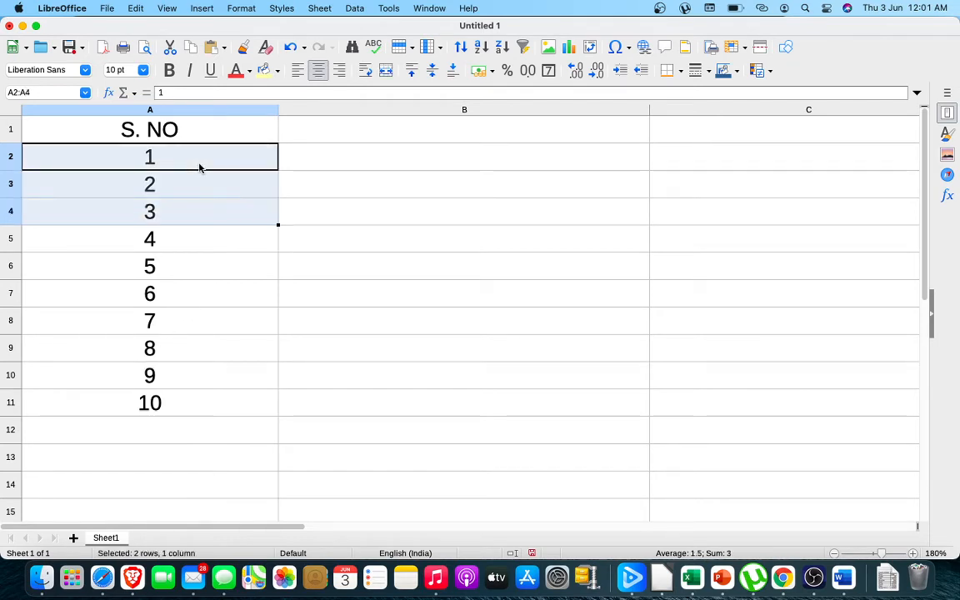
{"action": "key", "text": "shift+Down"}
{"action": "key", "text": "shift+Down"}
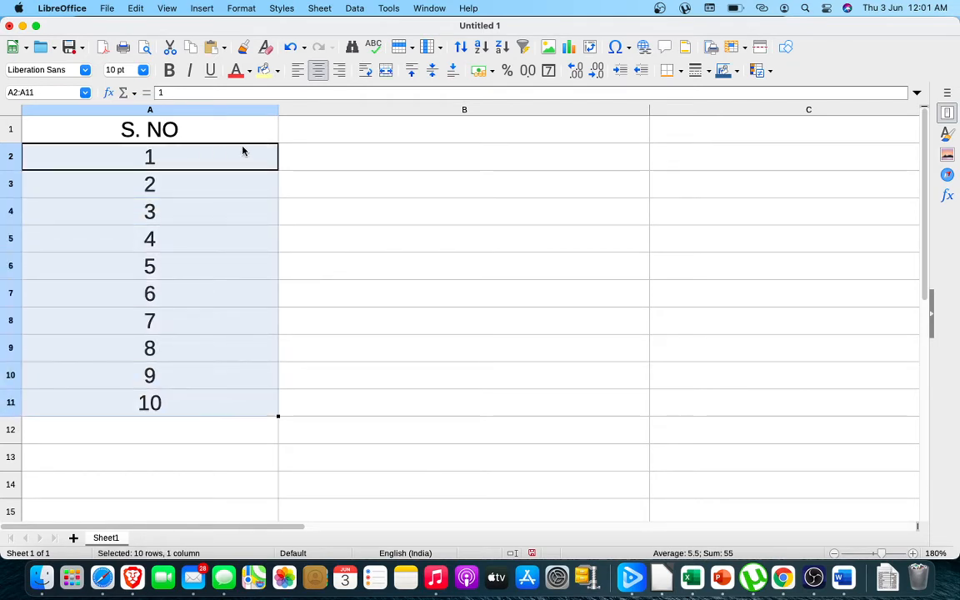
{"action": "left_click_drag", "start_coordinate": [278, 415], "coordinate": [279, 497]}
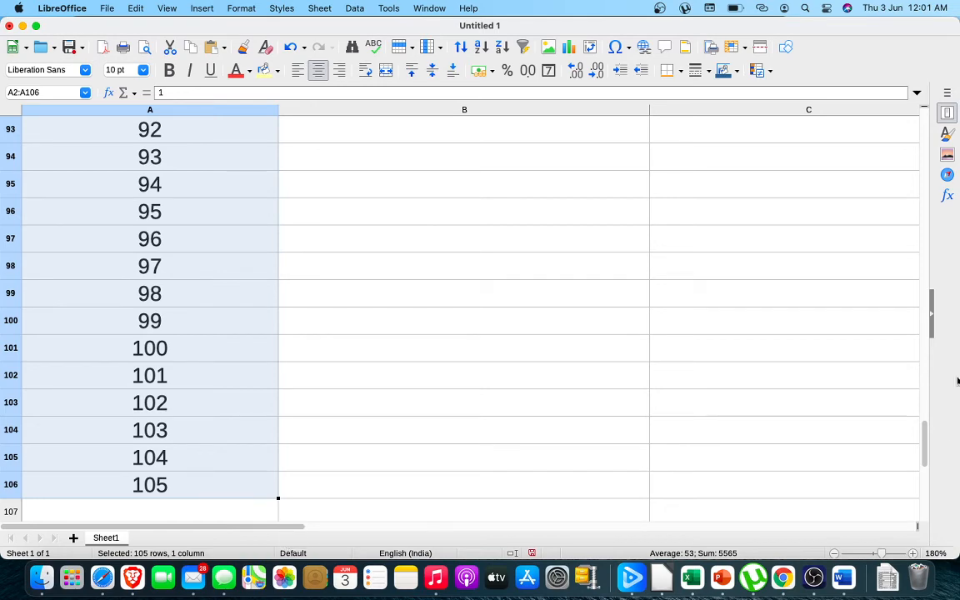
Enter the column headings ENGLISH in B1, MATHS in C1 and TOTAL in D1
{"action": "left_click_drag", "start_coordinate": [923, 443], "coordinate": [928, 123]}
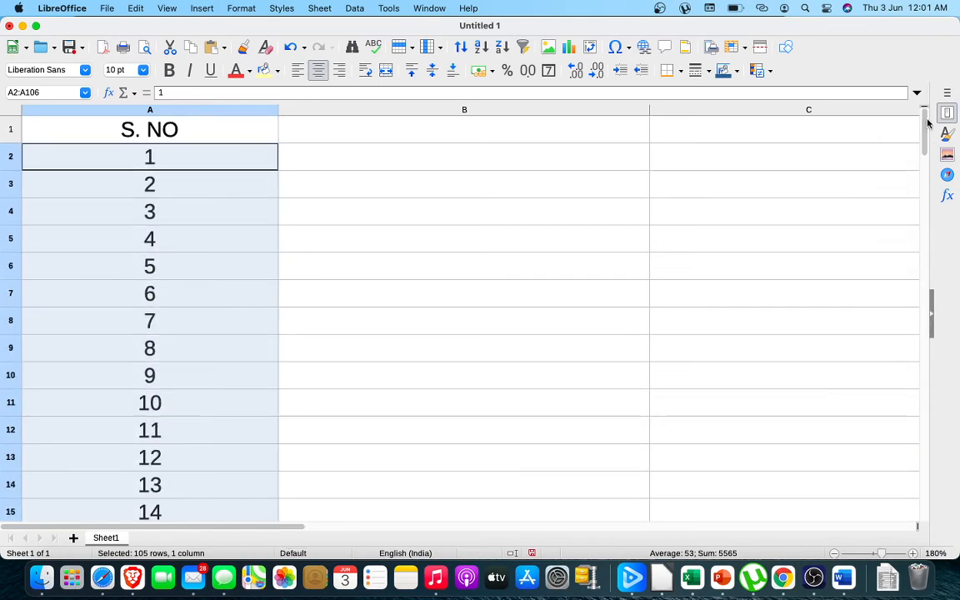
{"action": "left_click", "coordinate": [446, 158]}
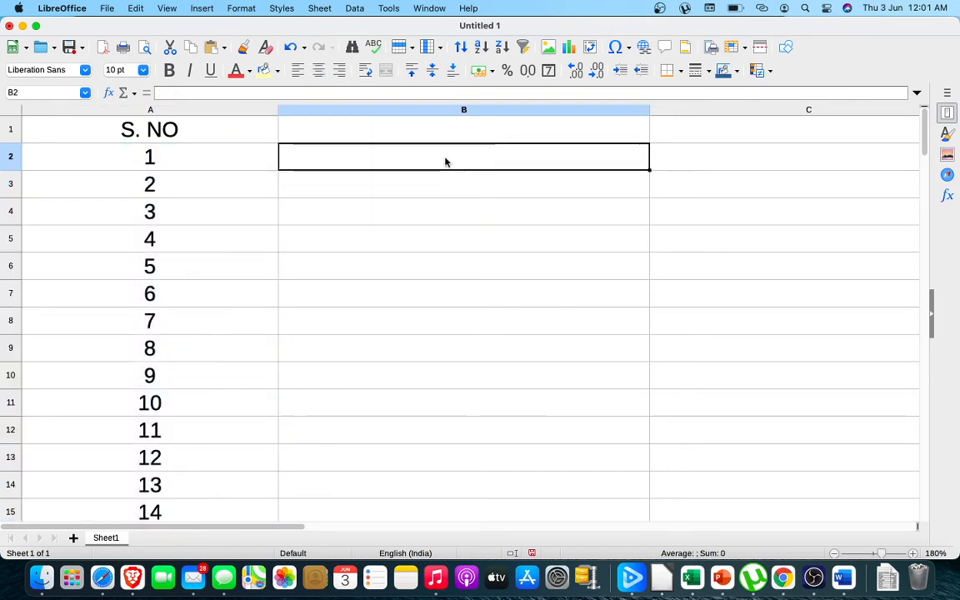
{"action": "key", "text": "Up"}
{"action": "type", "text": "E"}
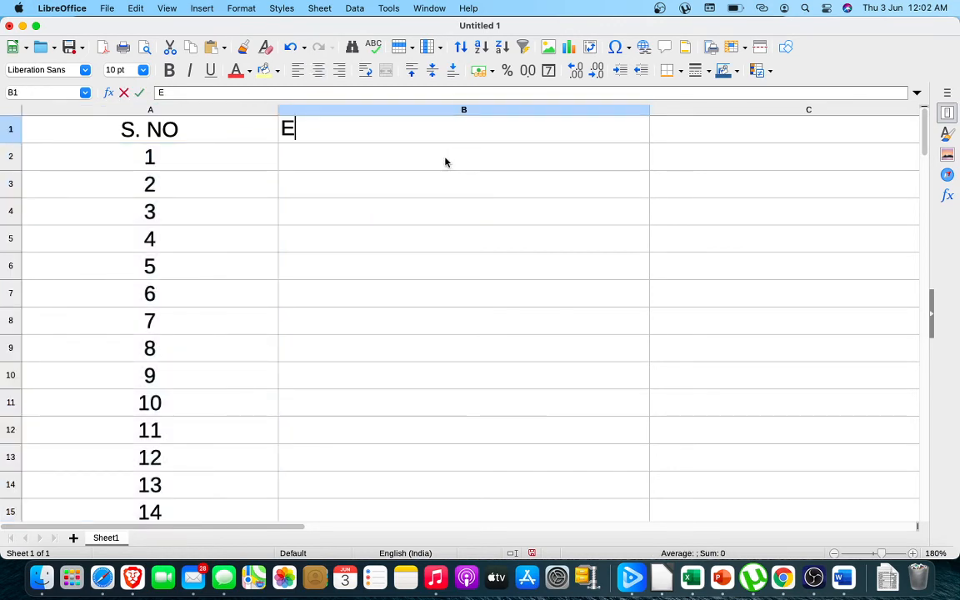
{"action": "type", "text": "NGLISH"}
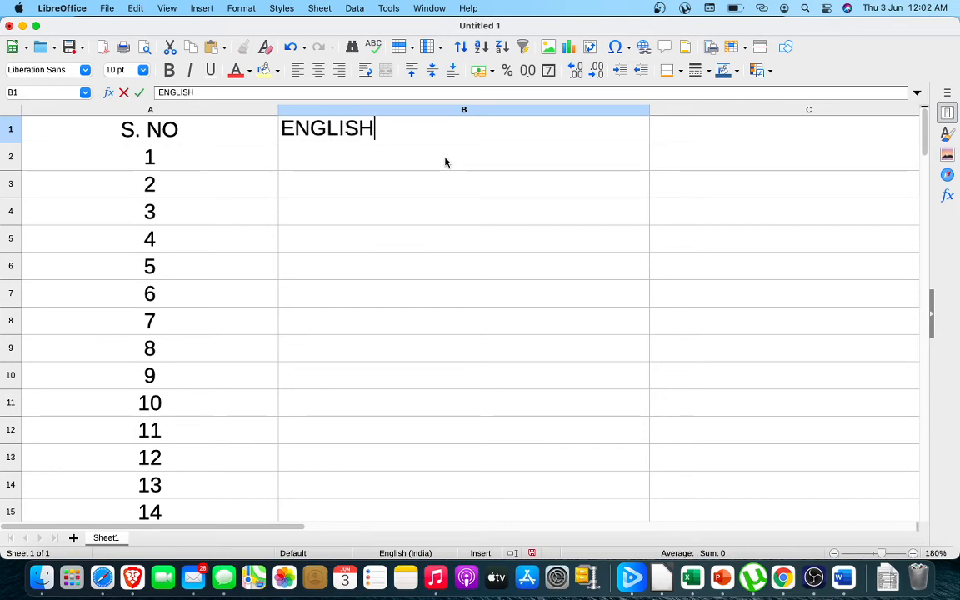
{"action": "left_click", "coordinate": [741, 140]}
{"action": "type", "text": "MA"}
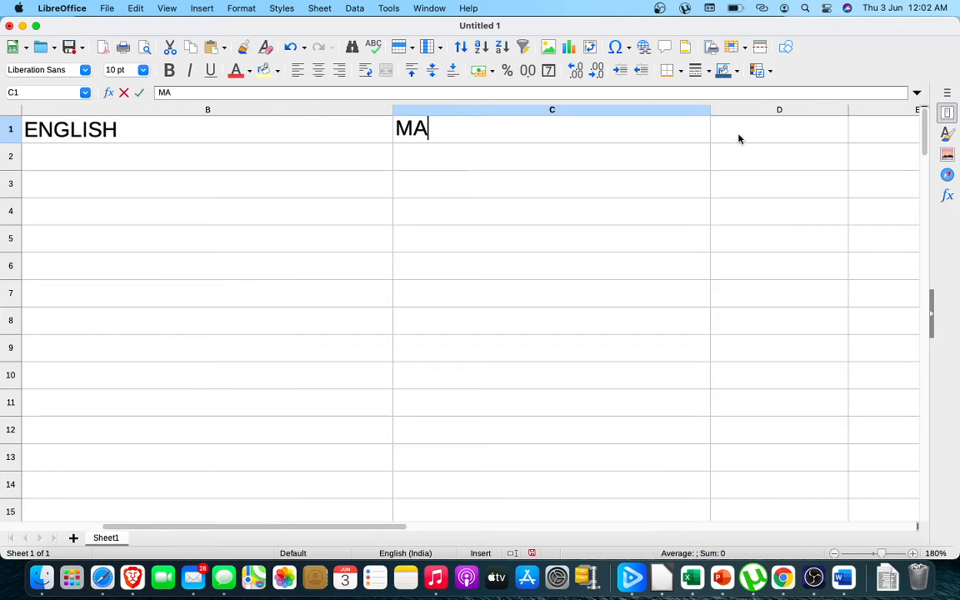
{"action": "type", "text": "THS"}
{"action": "left_click", "coordinate": [745, 138]}
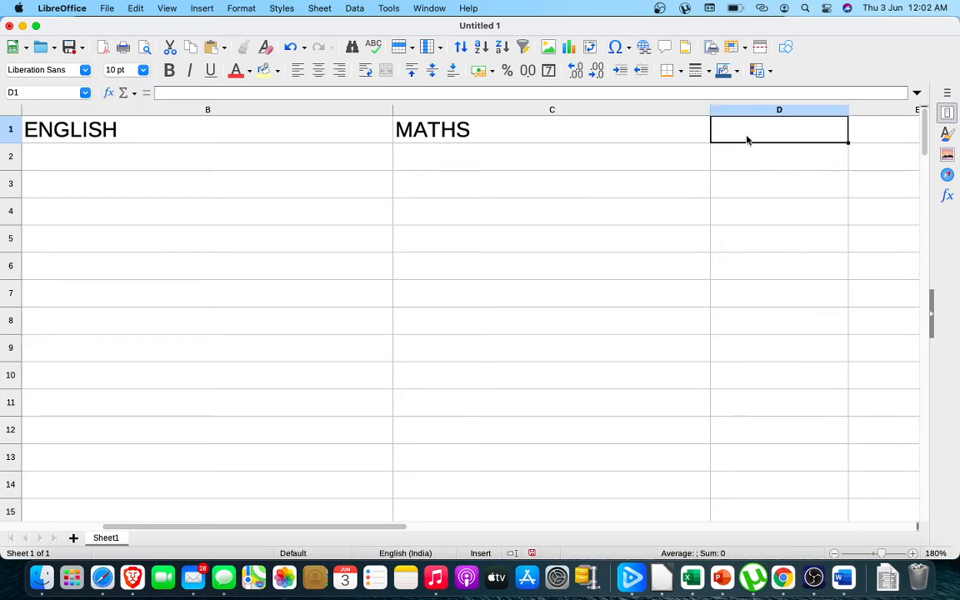
{"action": "type", "text": "TO"}
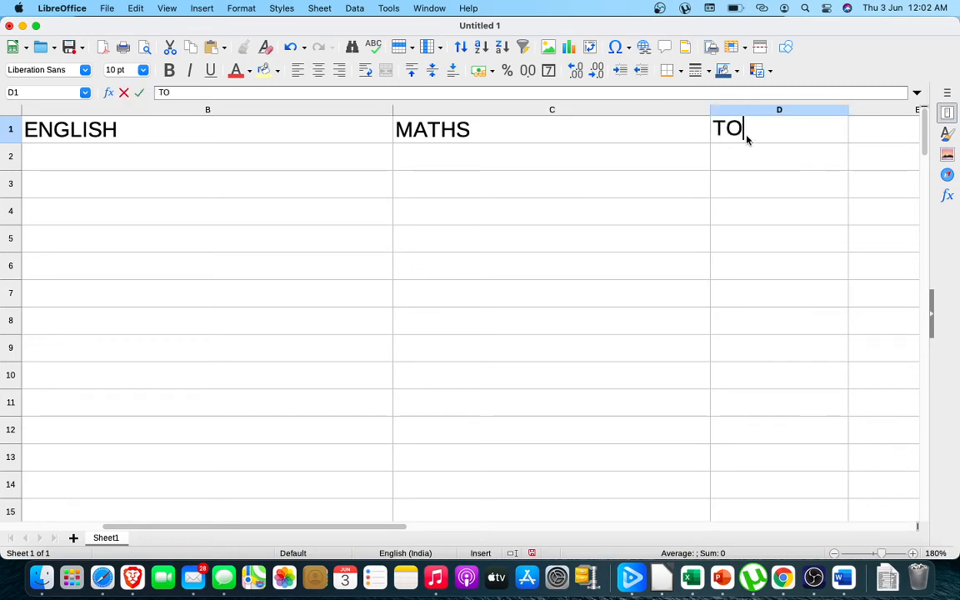
{"action": "type", "text": "TAL"}
Enter the marks for serial number 1: 30 under ENGLISH in B2 and 25 under MATHS in C2
{"action": "left_click", "coordinate": [833, 555]}
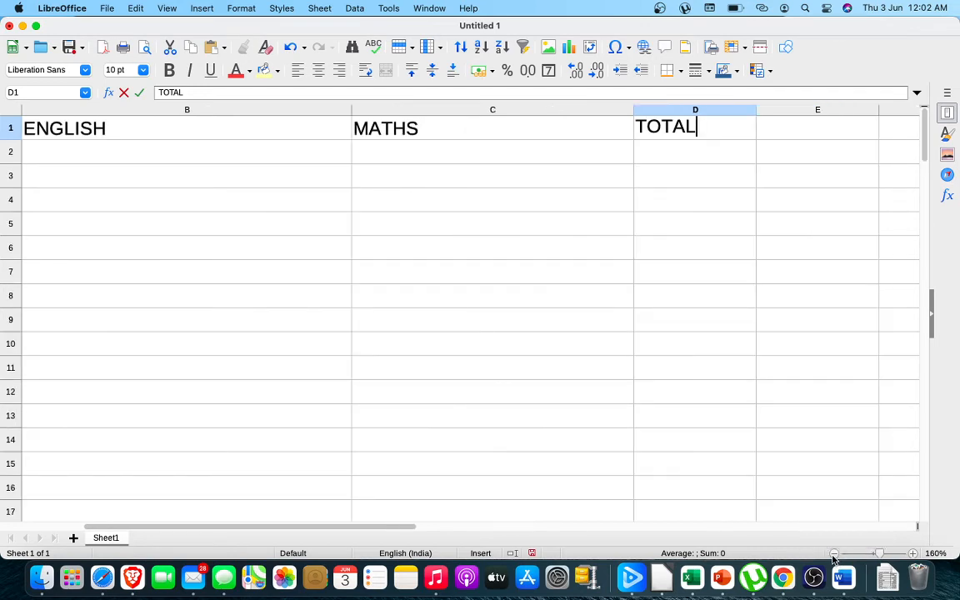
{"action": "left_click", "coordinate": [833, 555]}
{"action": "left_click", "coordinate": [833, 555]}
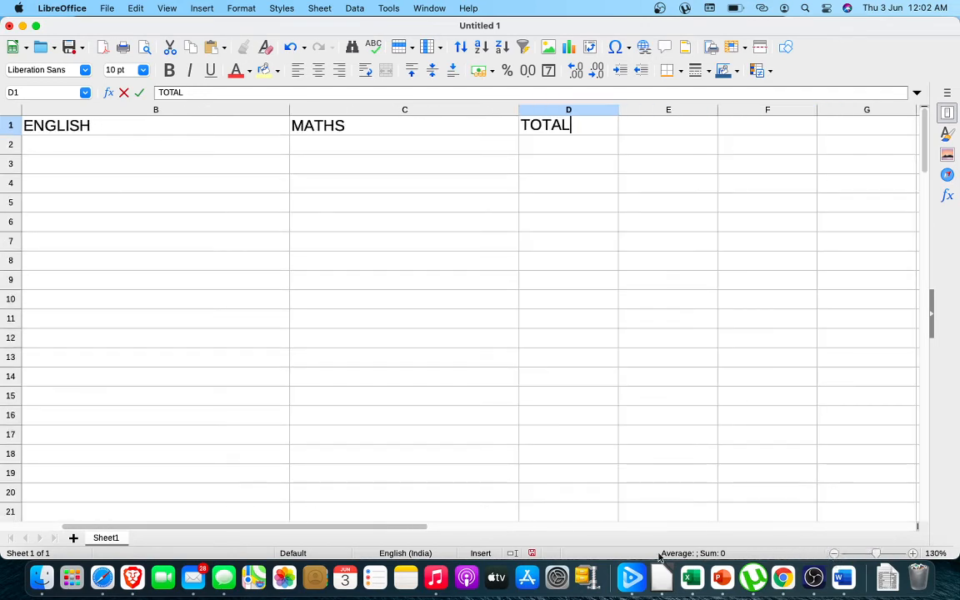
{"action": "left_click_drag", "start_coordinate": [320, 527], "coordinate": [242, 534]}
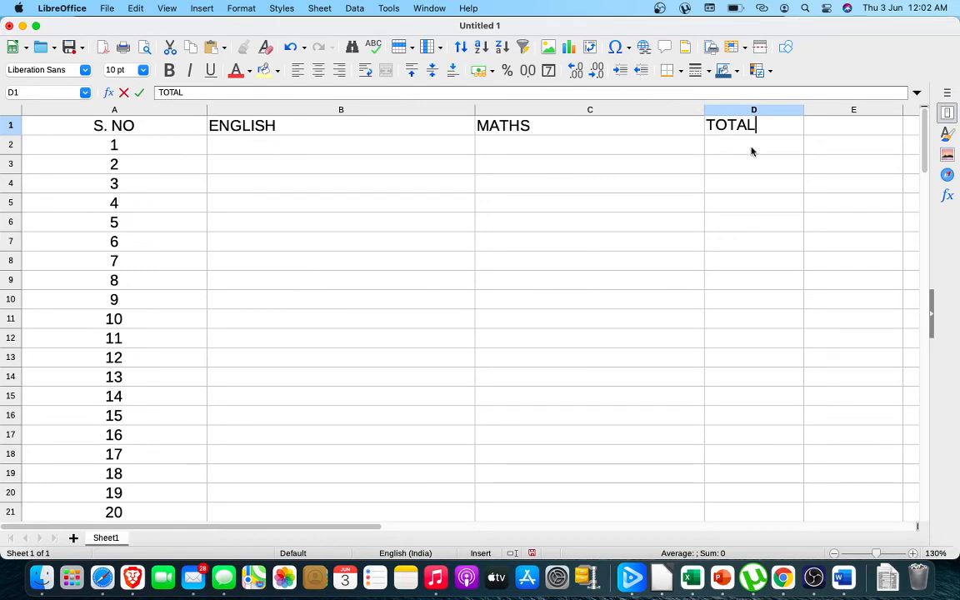
{"action": "left_click", "coordinate": [244, 150]}
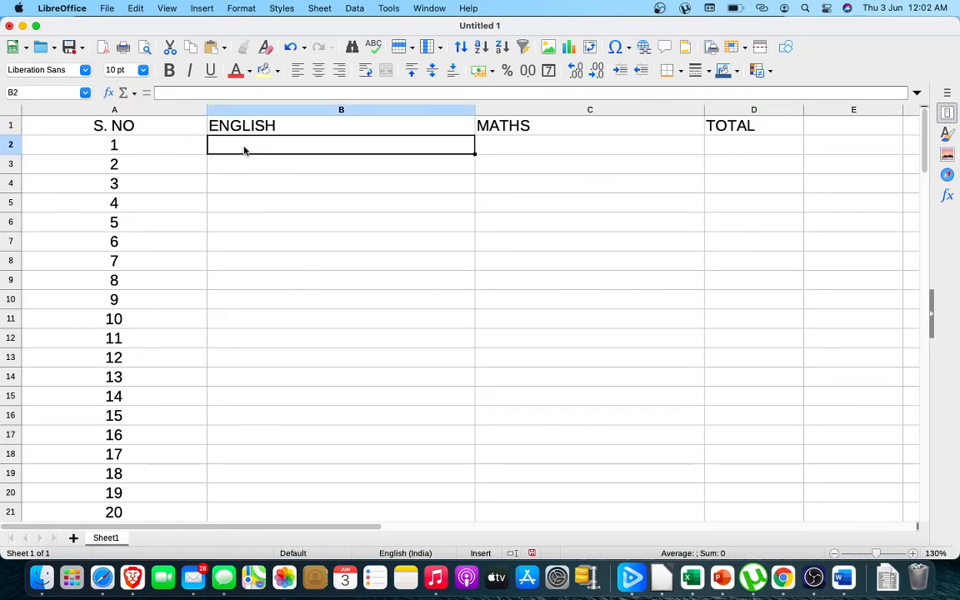
{"action": "type", "text": "30"}
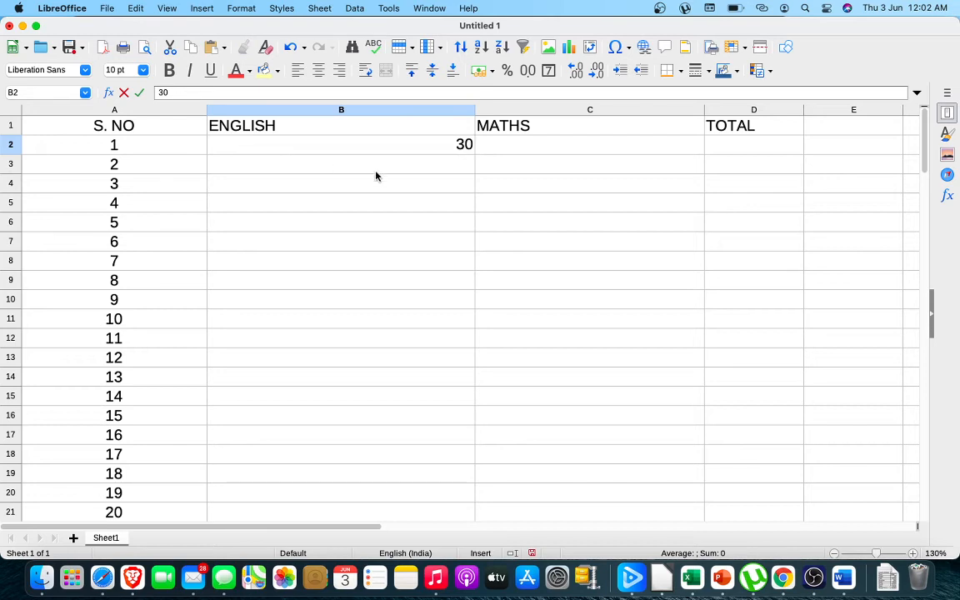
{"action": "left_click", "coordinate": [512, 150]}
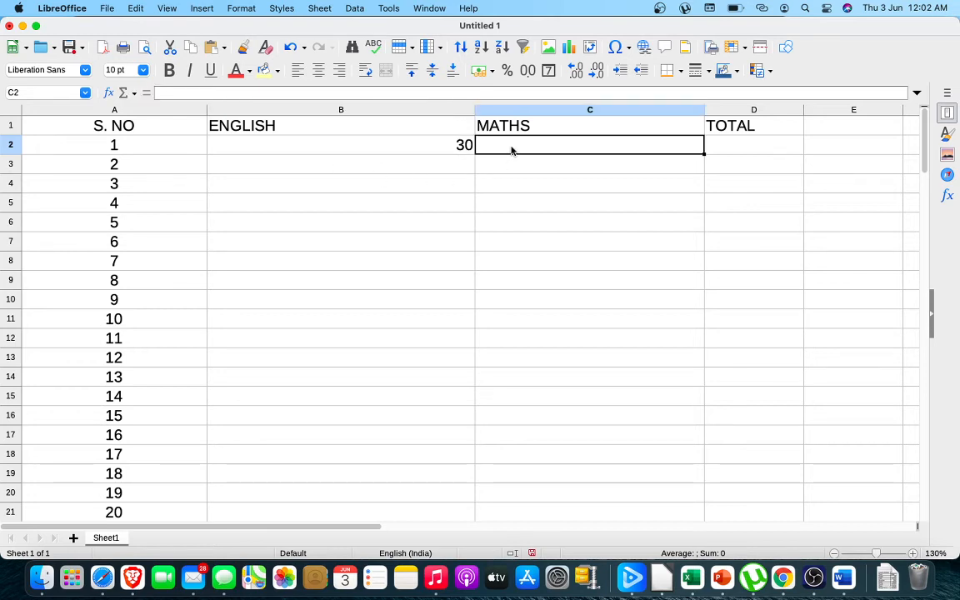
{"action": "type", "text": "25"}
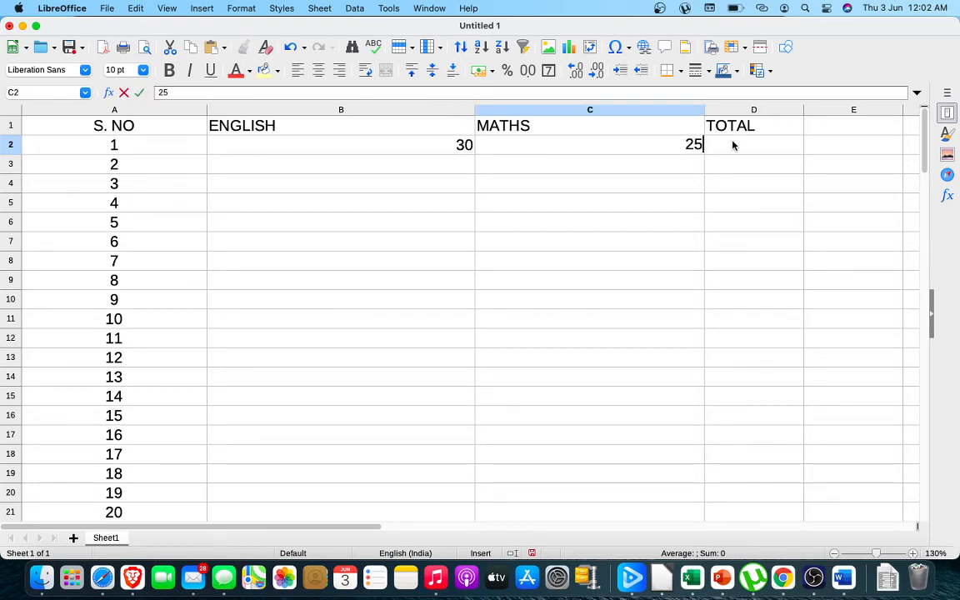
Insert a Sum function in cell D2 and shift its range to B2:D2
{"action": "left_click", "coordinate": [733, 146]}
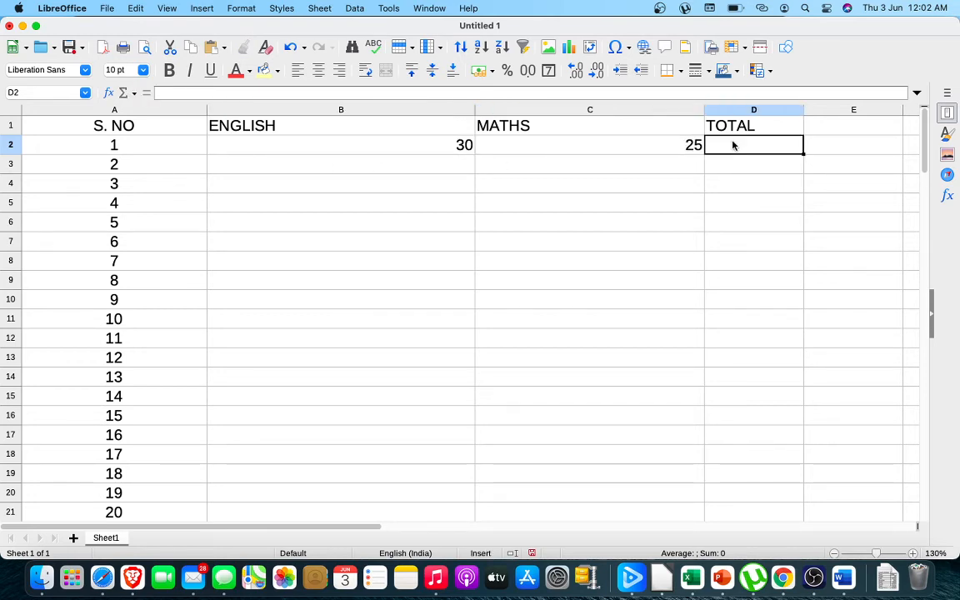
{"action": "left_click", "coordinate": [125, 95]}
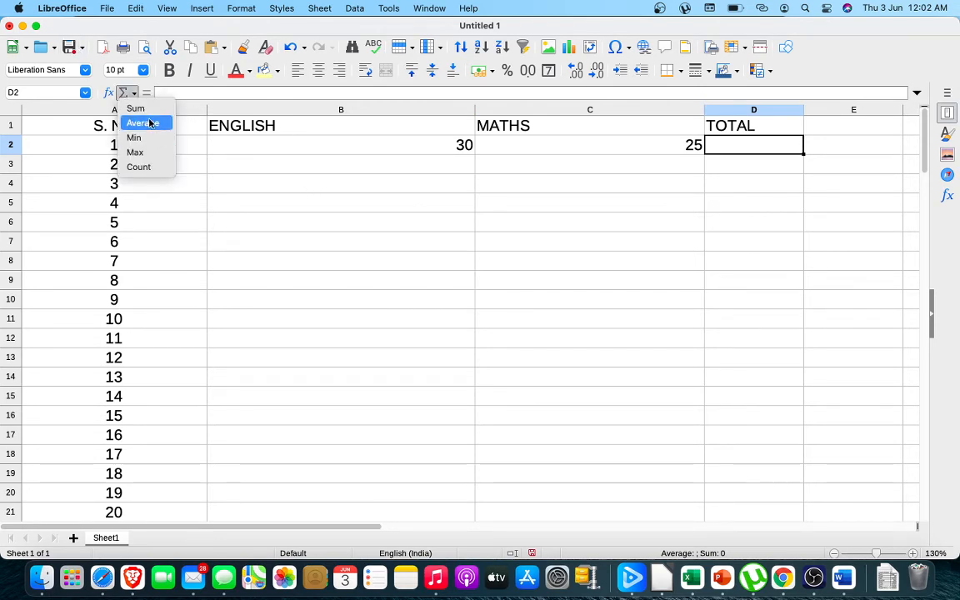
{"action": "left_click", "coordinate": [135, 108]}
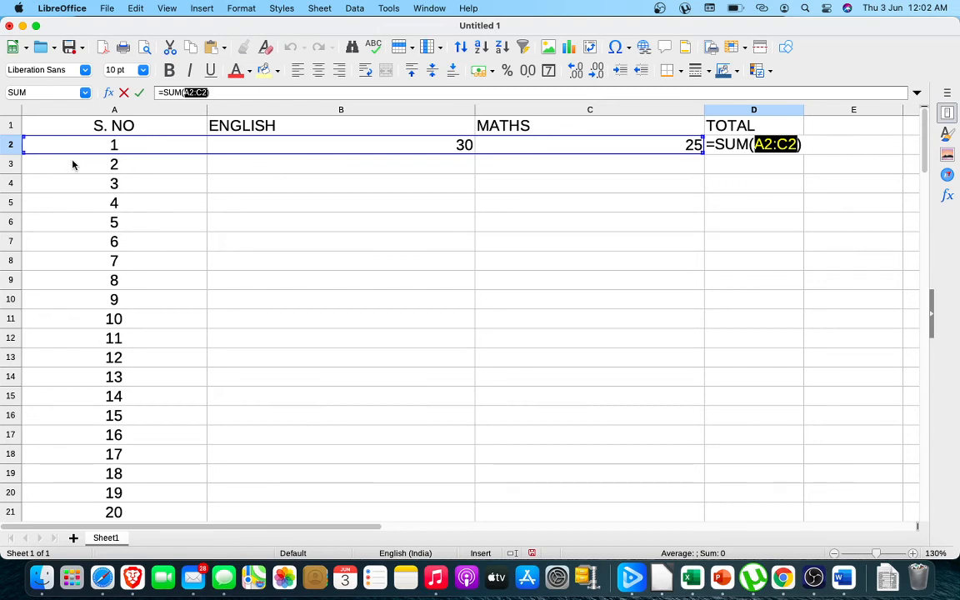
{"action": "left_click_drag", "start_coordinate": [22, 136], "coordinate": [259, 153]}
{"action": "key", "text": "Return"}
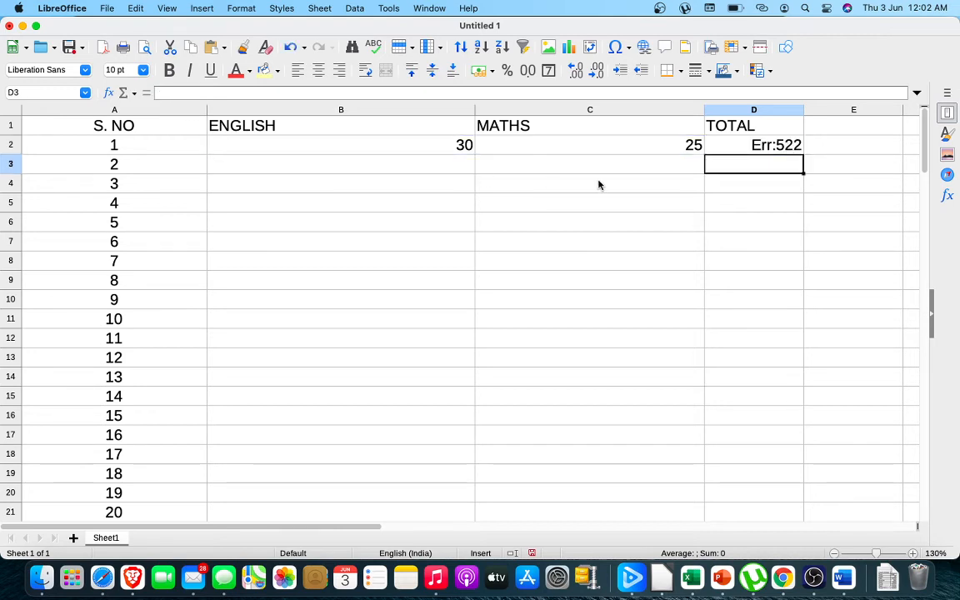
Check the row 2 cells and correct the total formula in D2 to =SUM(B2:C2)
{"action": "left_click", "coordinate": [775, 147]}
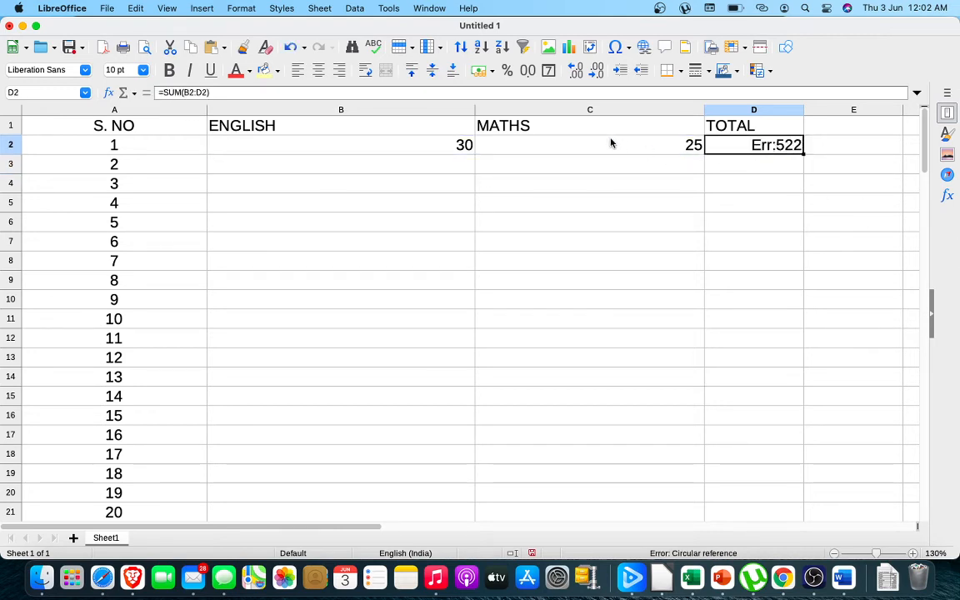
{"action": "left_click", "coordinate": [275, 151]}
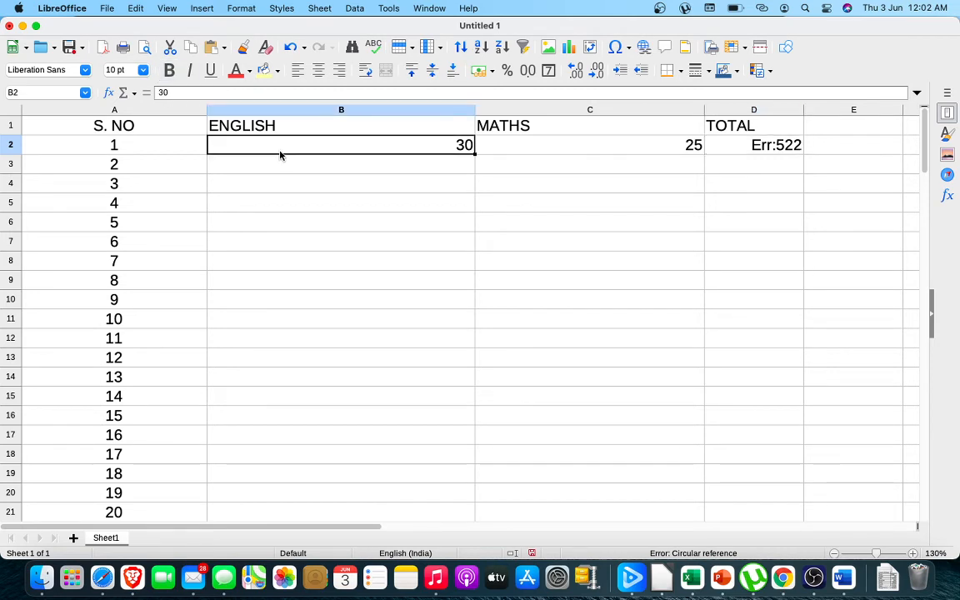
{"action": "left_click", "coordinate": [527, 152]}
{"action": "left_click", "coordinate": [733, 153]}
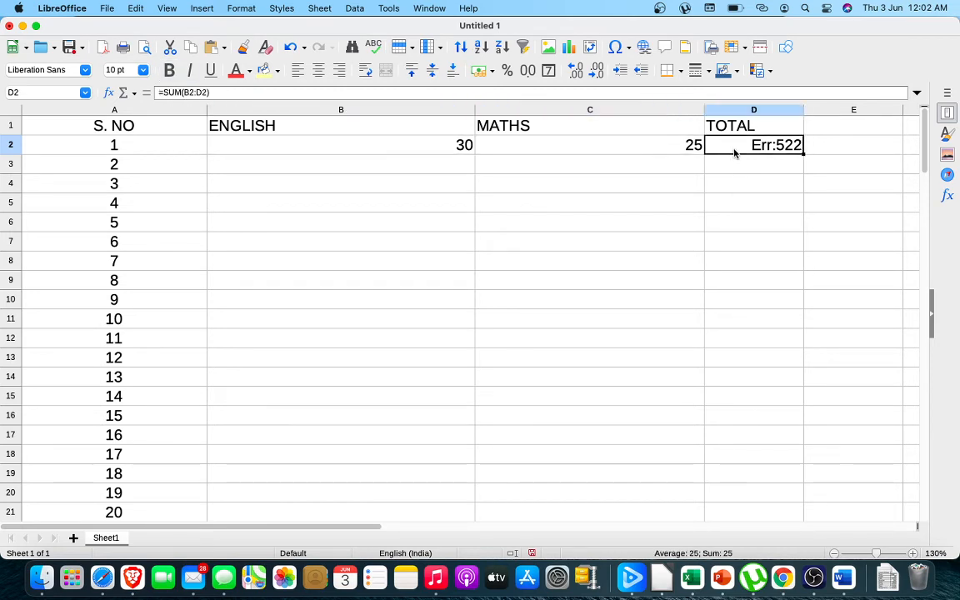
{"action": "left_click", "coordinate": [201, 93]}
{"action": "type", "text": "C"}
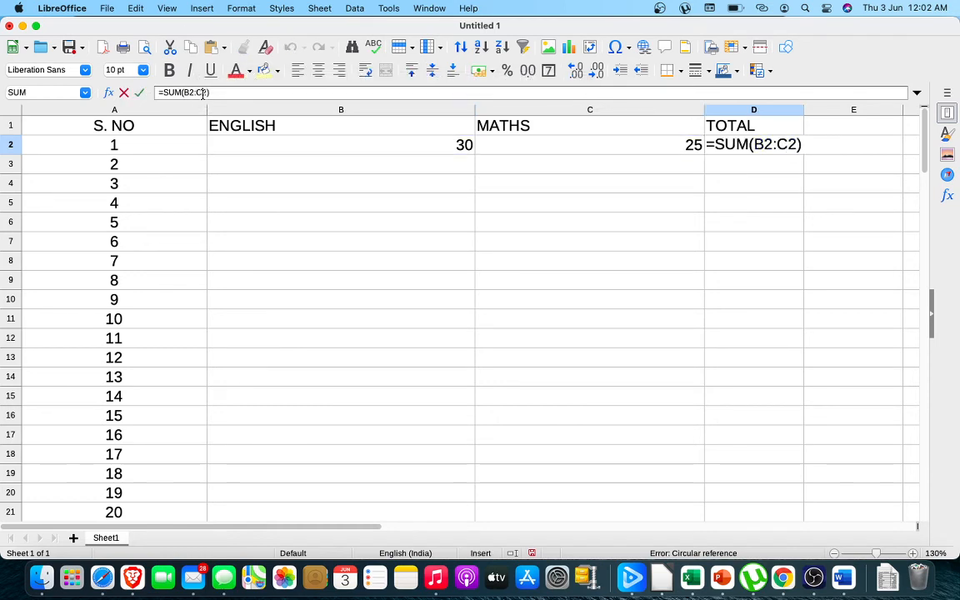
{"action": "key", "text": "Return"}
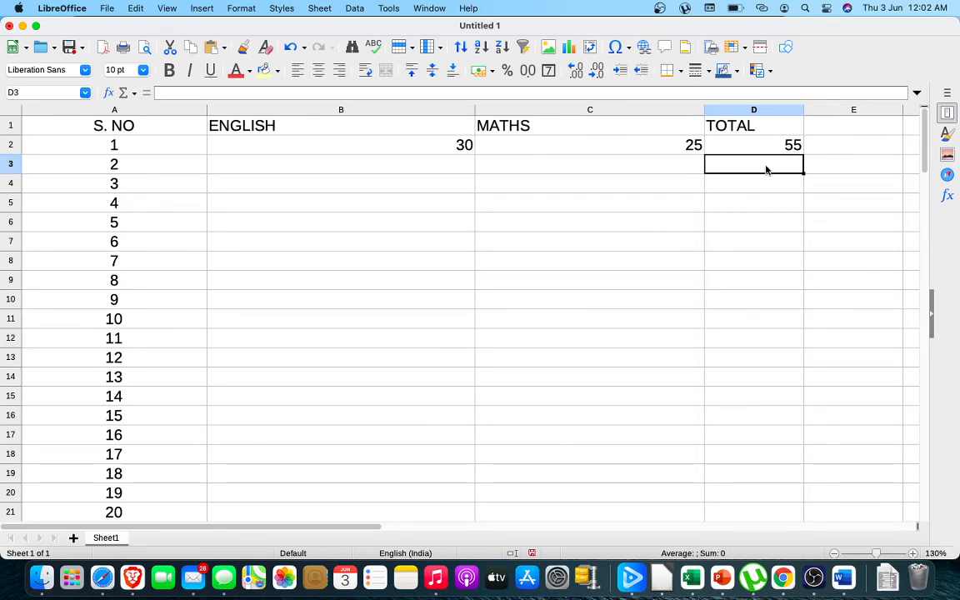
Enter ENGLISH and MATHS marks of 12 and 45 for serial number 2, and 4 and 12 for serial number 3
{"action": "left_click", "coordinate": [439, 165]}
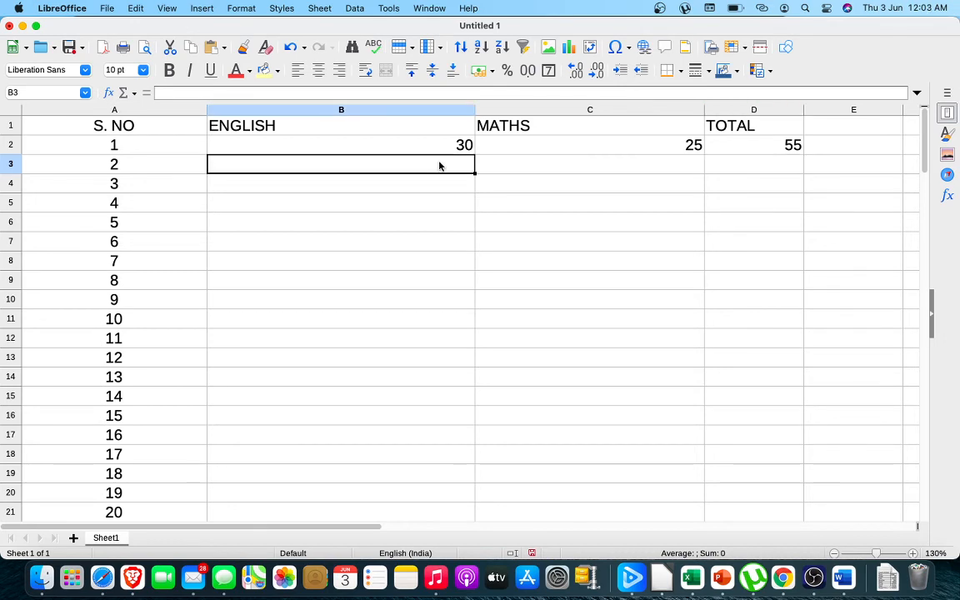
{"action": "type", "text": "12"}
{"action": "key", "text": "Tab"}
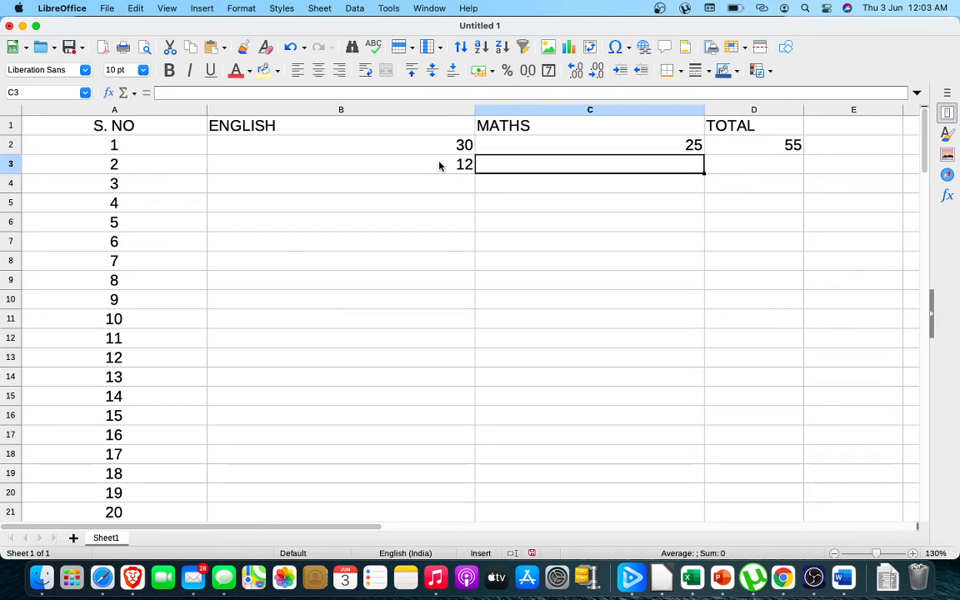
{"action": "type", "text": "45"}
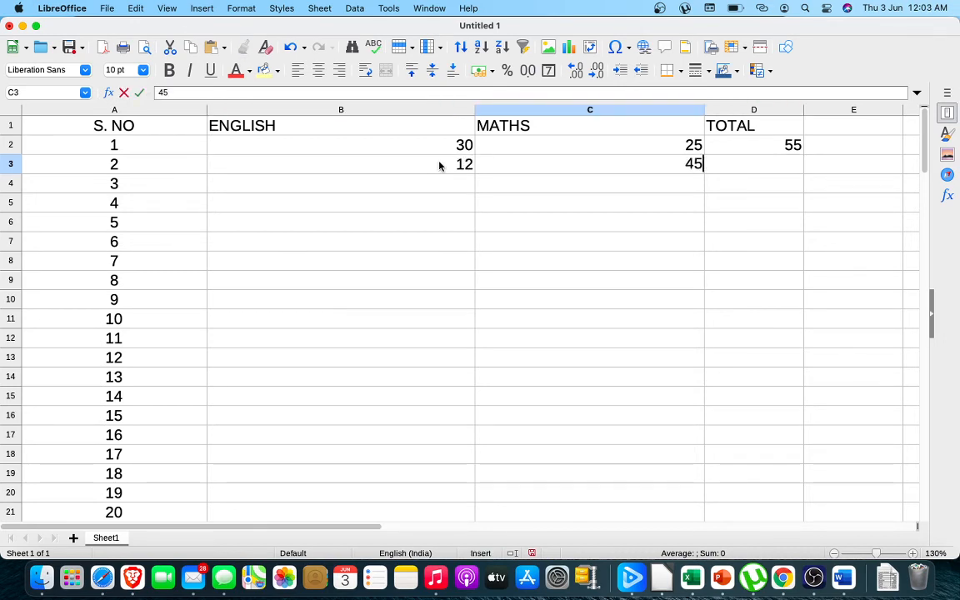
{"action": "key", "text": "Return"}
{"action": "type", "text": "4"}
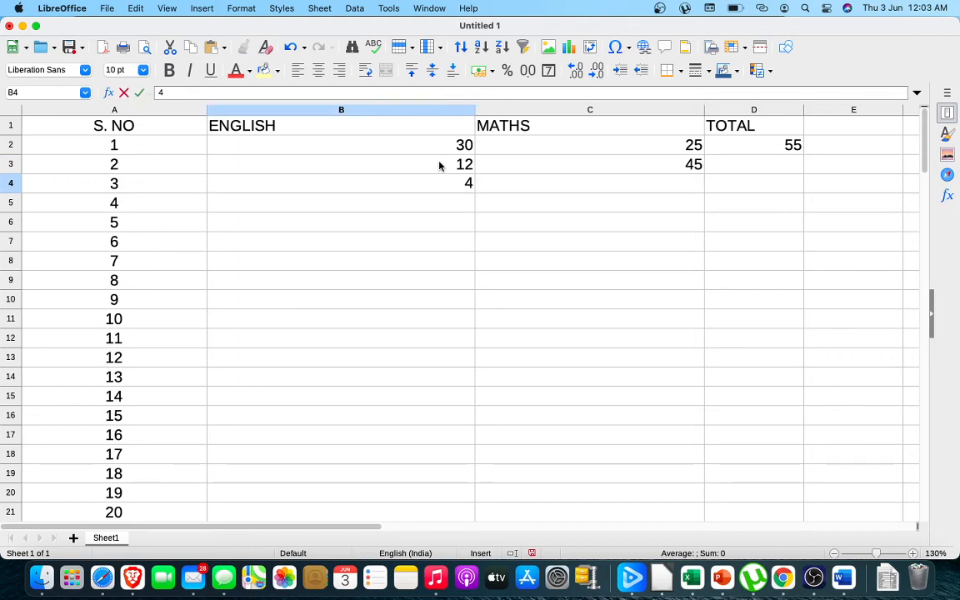
{"action": "key", "text": "Tab"}
{"action": "type", "text": "12"}
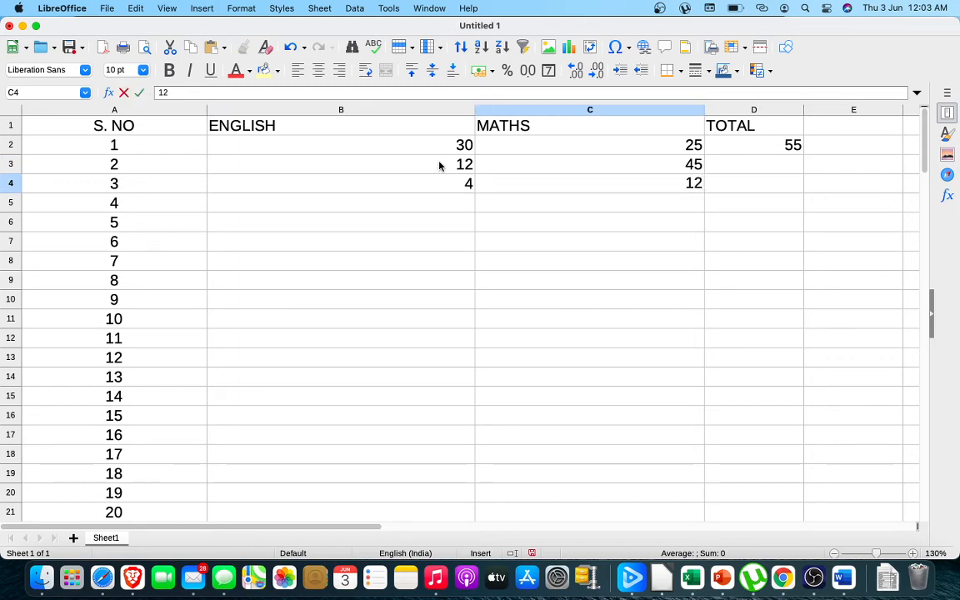
{"action": "key", "text": "Return"}
Enter ENGLISH and MATHS marks of 23 and 18 for serial number 4, and 18 and 19 for serial number 5
{"action": "type", "text": "23"}
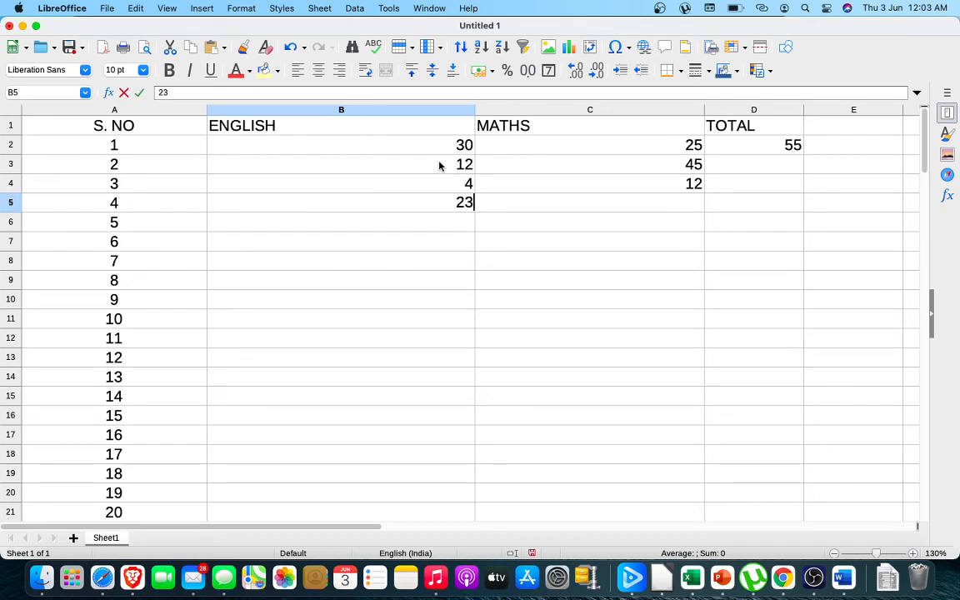
{"action": "key", "text": "Tab"}
{"action": "type", "text": "18"}
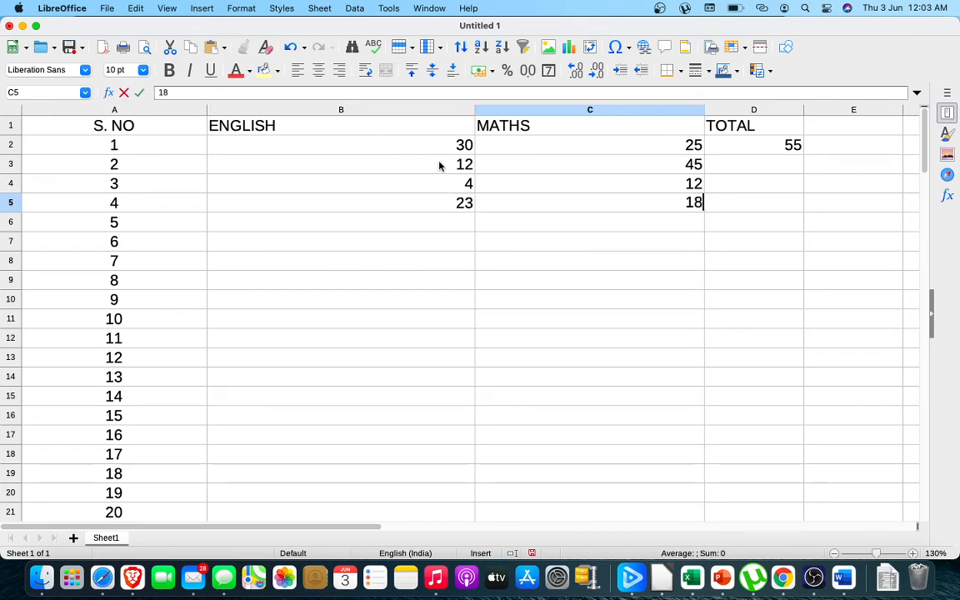
{"action": "key", "text": "Return"}
{"action": "type", "text": "18"}
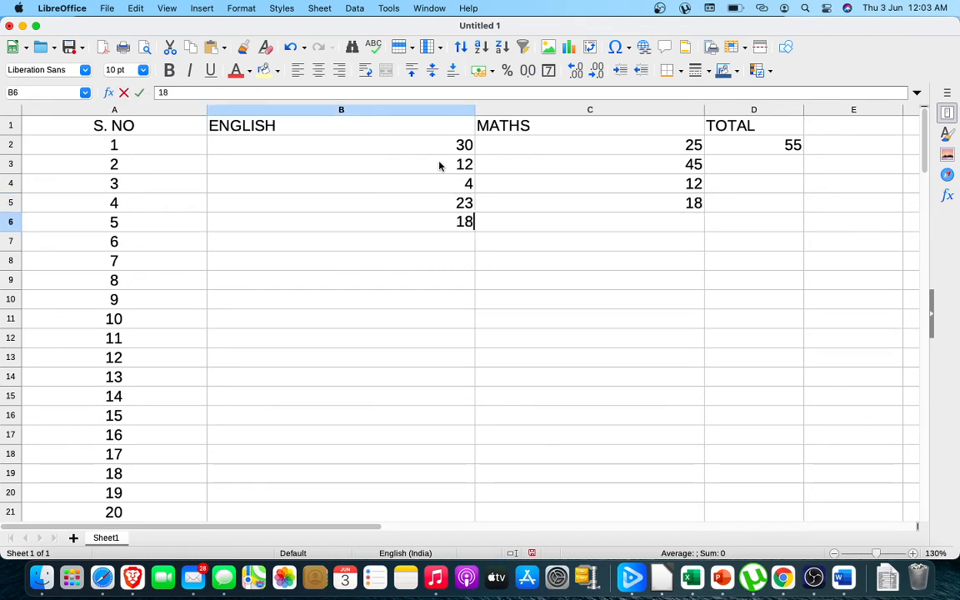
{"action": "key", "text": "Tab"}
{"action": "type", "text": "19"}
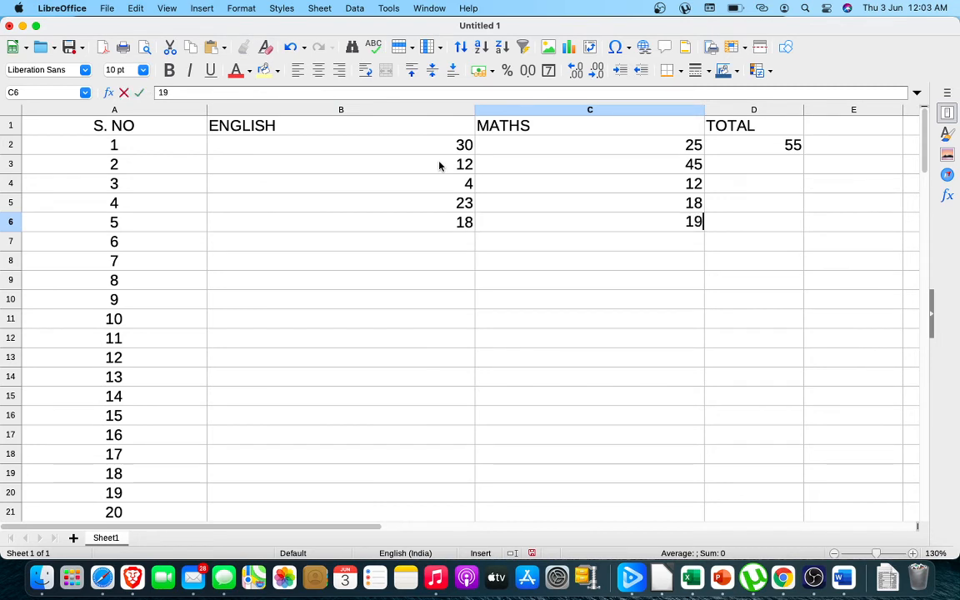
Copy the sum formula from D2 into D3 and compare the formulas of the two cells
{"action": "left_click", "coordinate": [740, 150]}
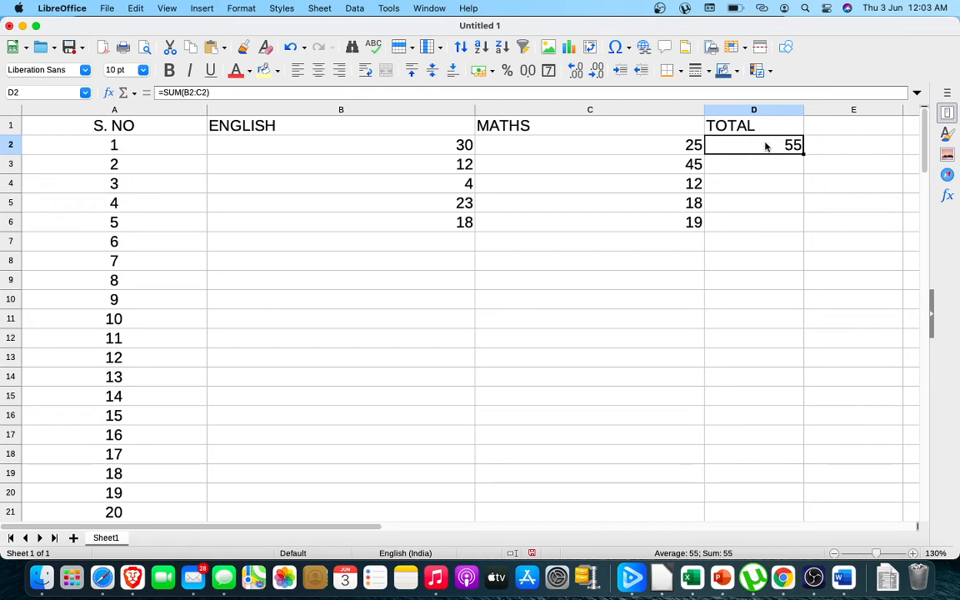
{"action": "key", "text": "super+c"}
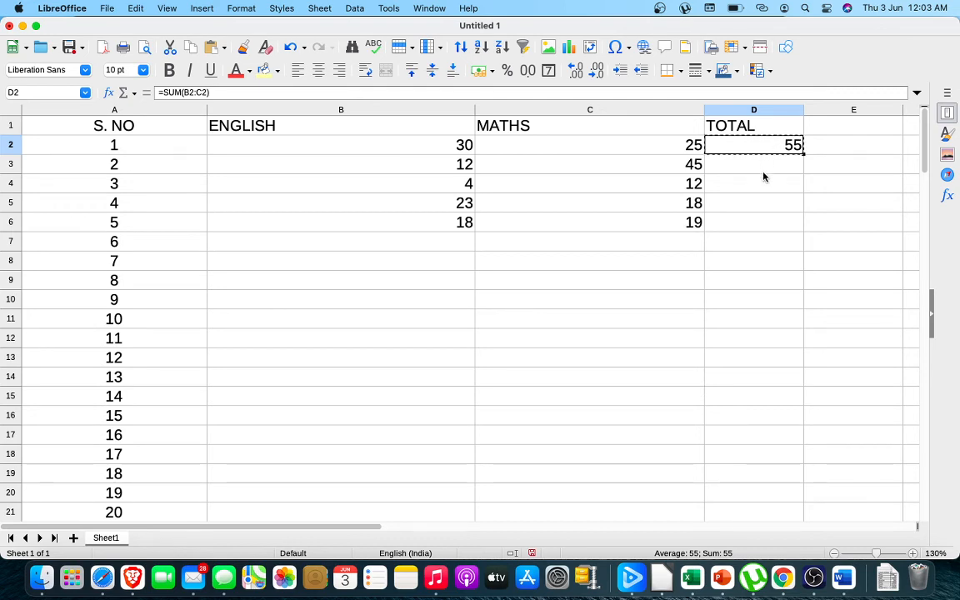
{"action": "left_click", "coordinate": [763, 176]}
{"action": "key", "text": "super+v"}
{"action": "key", "text": "super+v"}
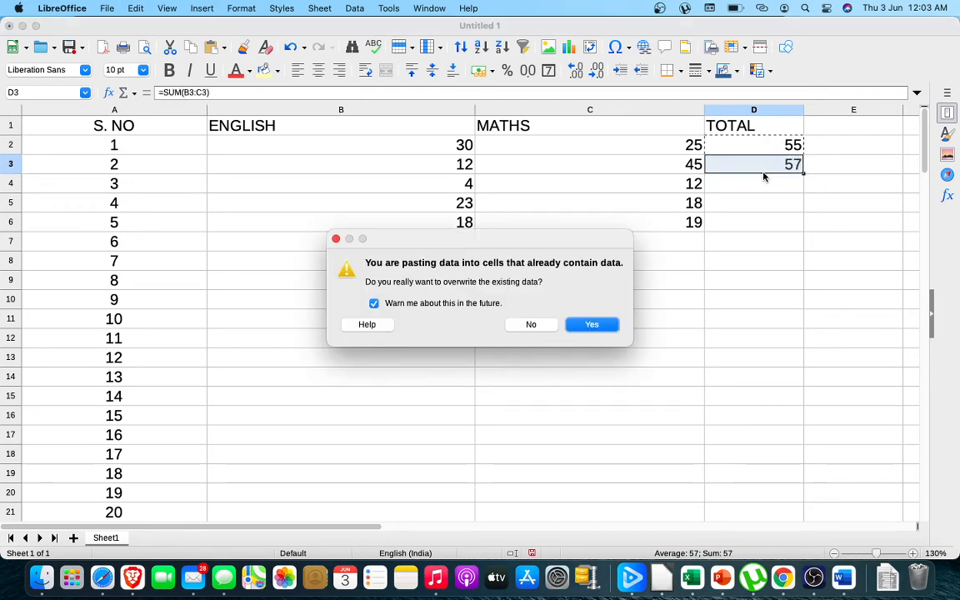
{"action": "left_click", "coordinate": [594, 325]}
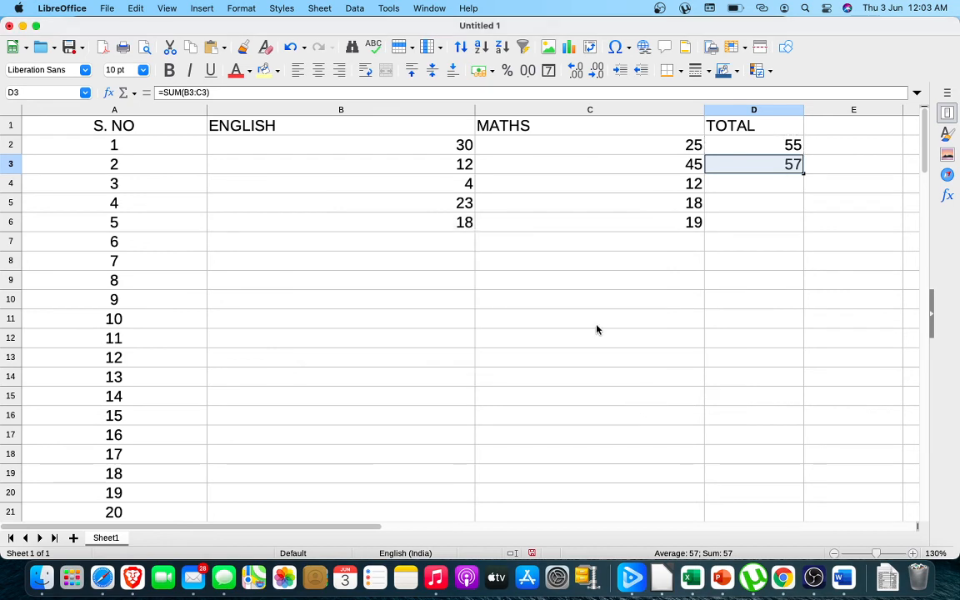
{"action": "left_click", "coordinate": [768, 166]}
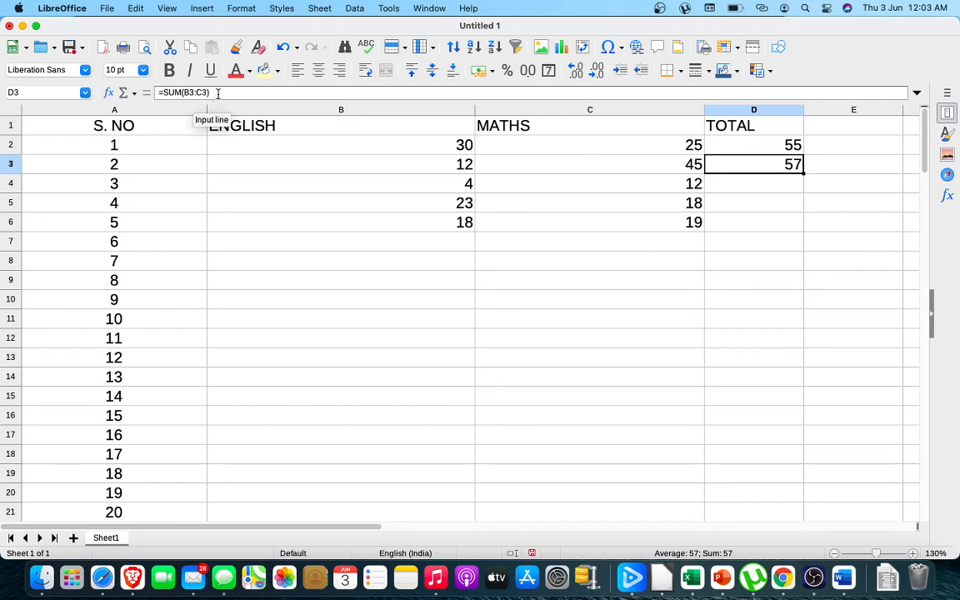
{"action": "left_click", "coordinate": [777, 145]}
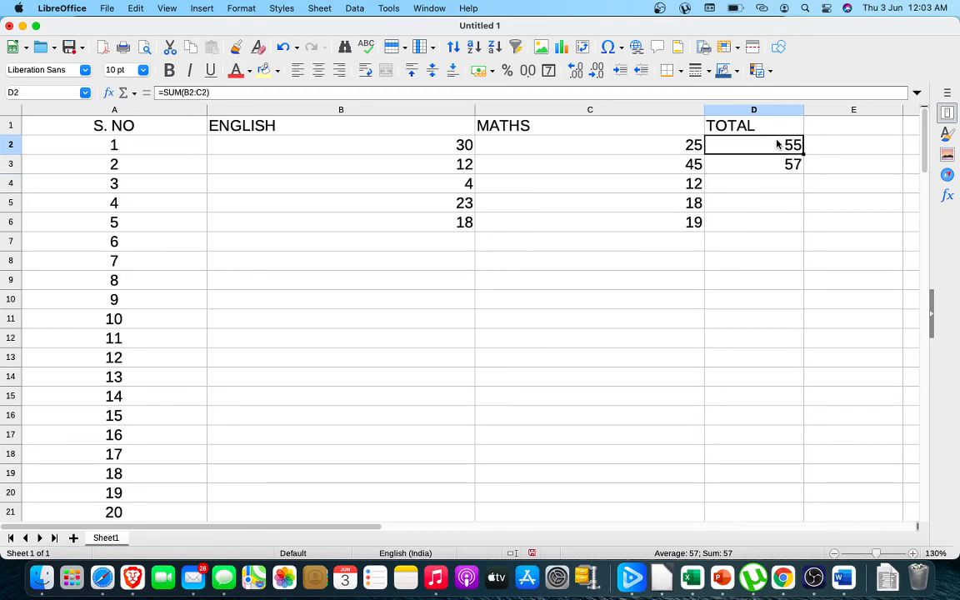
{"action": "left_click", "coordinate": [768, 171]}
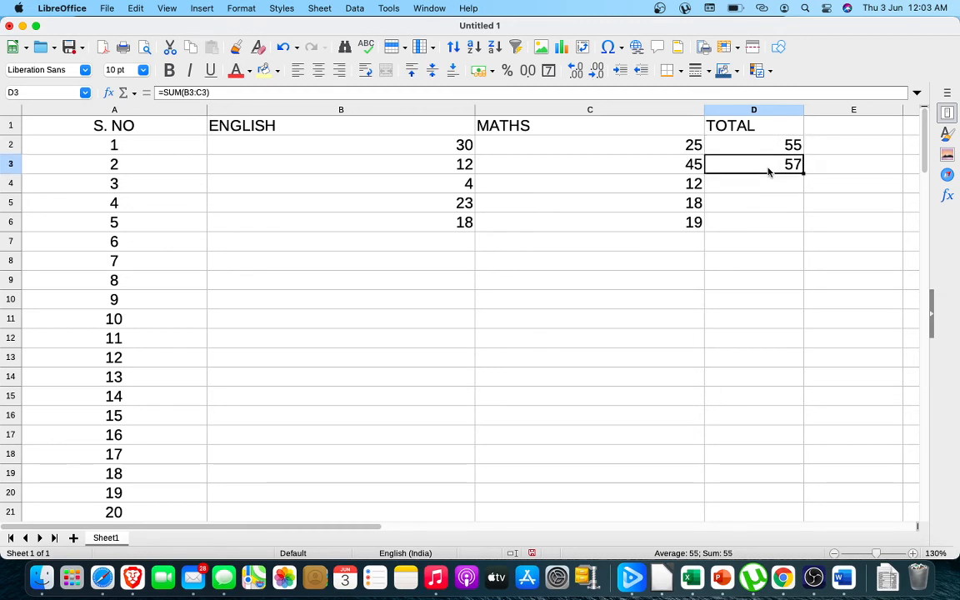
Autofill the TOTAL formula from D2 down through D6
{"action": "left_click", "coordinate": [761, 185]}
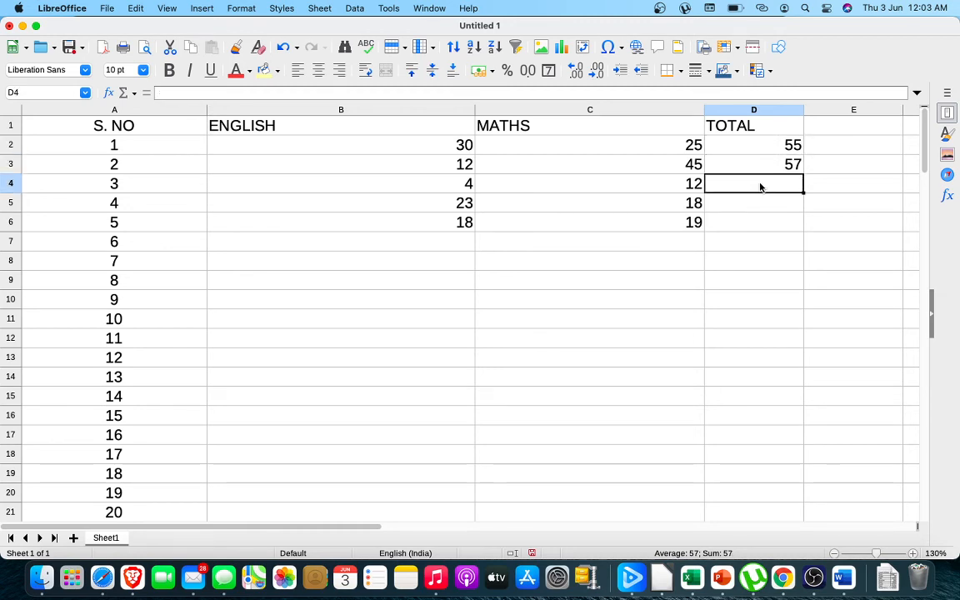
{"action": "left_click", "coordinate": [751, 206]}
{"action": "left_click", "coordinate": [751, 225]}
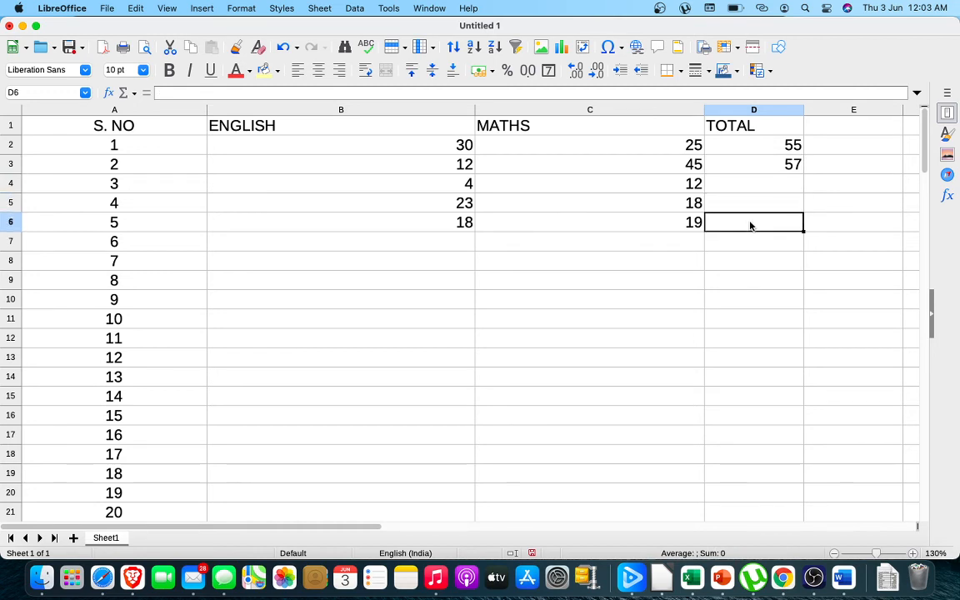
{"action": "left_click", "coordinate": [782, 147]}
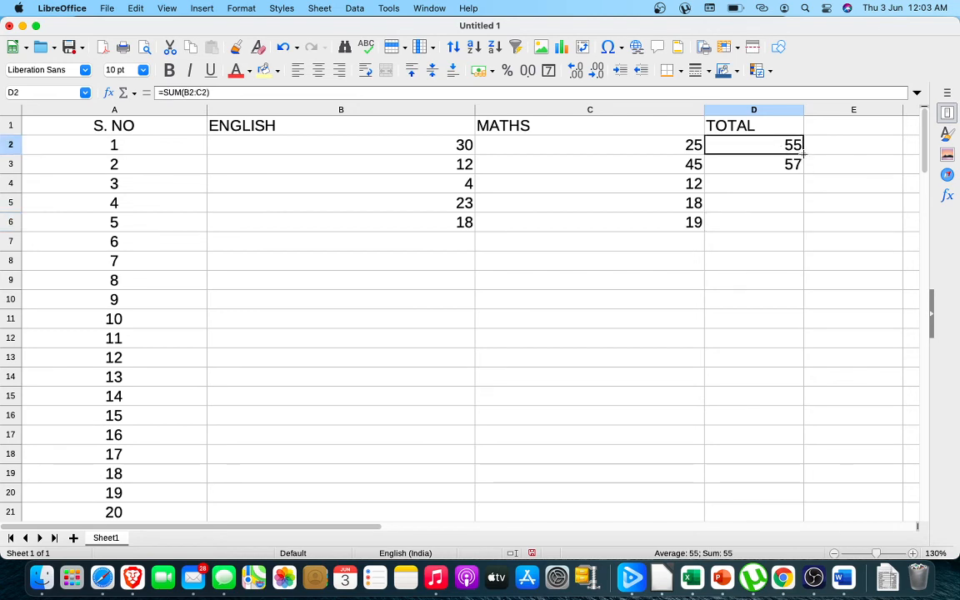
{"action": "left_click_drag", "start_coordinate": [804, 154], "coordinate": [800, 227]}
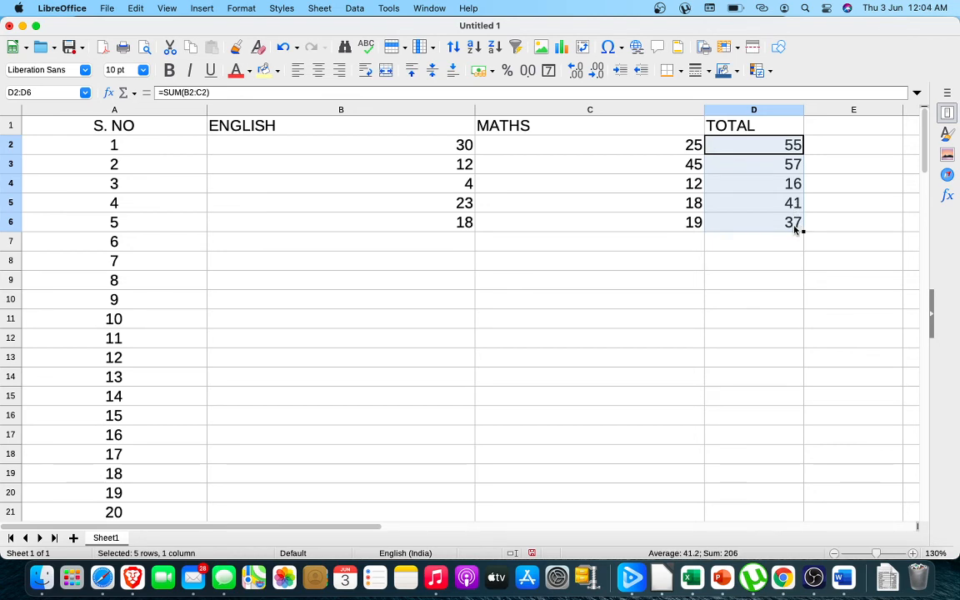
Check the filled TOTAL formulas in D2, D3 and D5 against the marks in their rows
{"action": "left_click", "coordinate": [781, 171]}
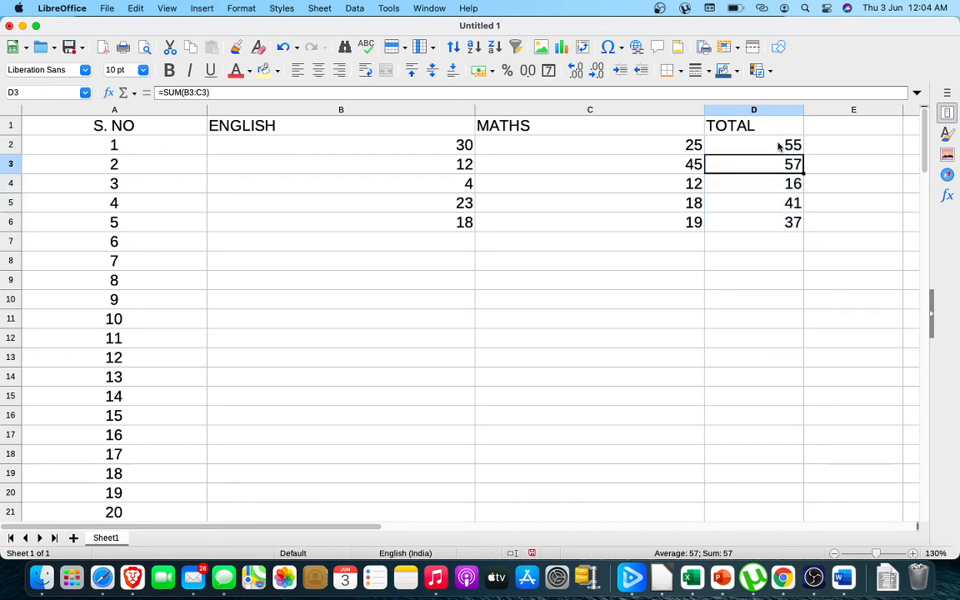
{"action": "left_click", "coordinate": [778, 147]}
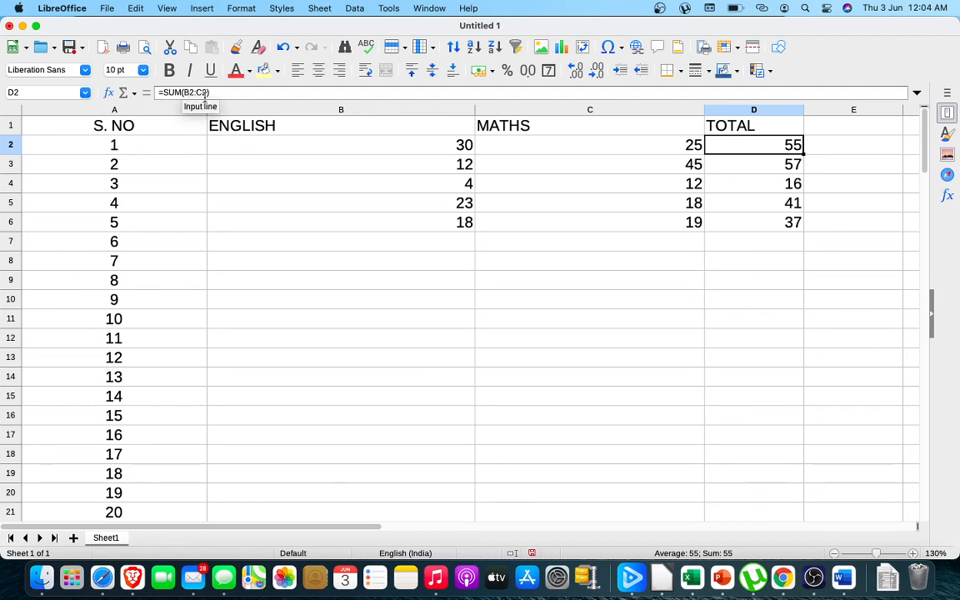
{"action": "left_click", "coordinate": [428, 147]}
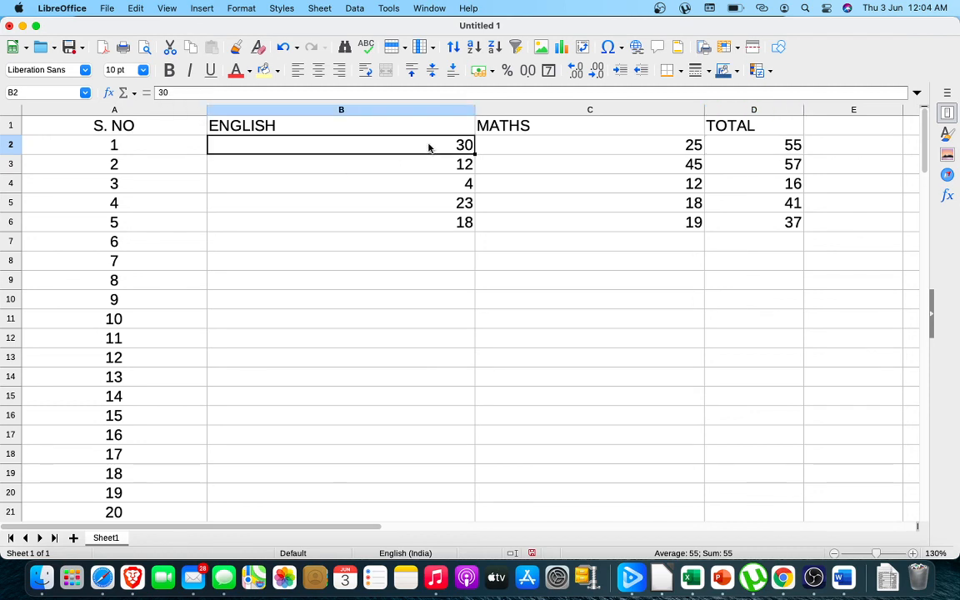
{"action": "left_click", "coordinate": [619, 155]}
{"action": "left_click", "coordinate": [765, 148]}
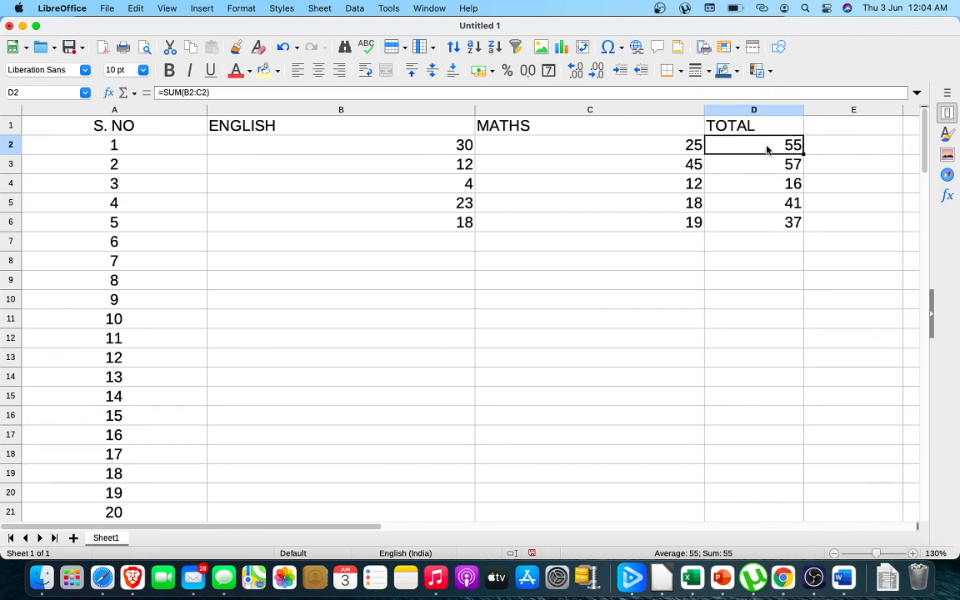
{"action": "left_click", "coordinate": [767, 213]}
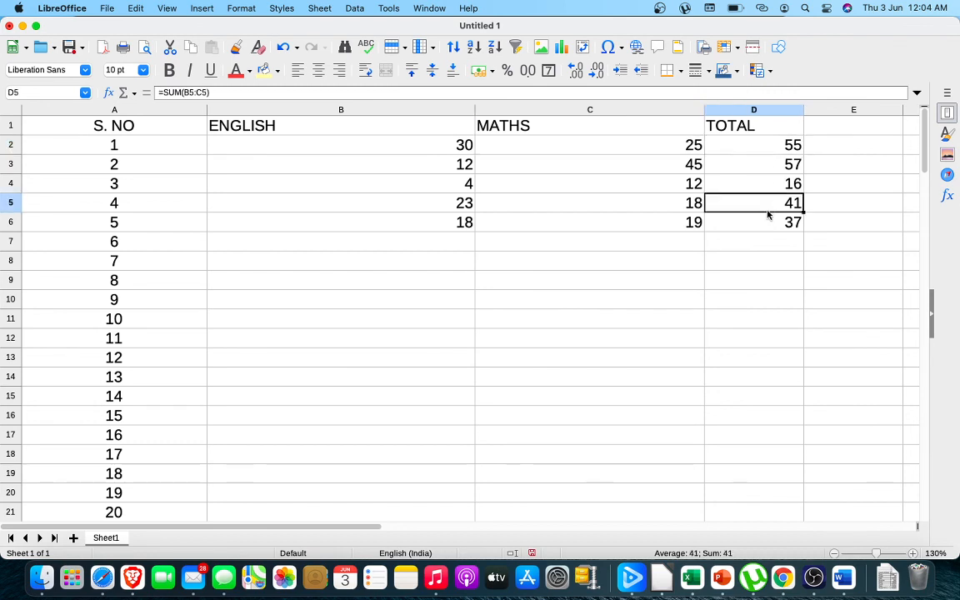